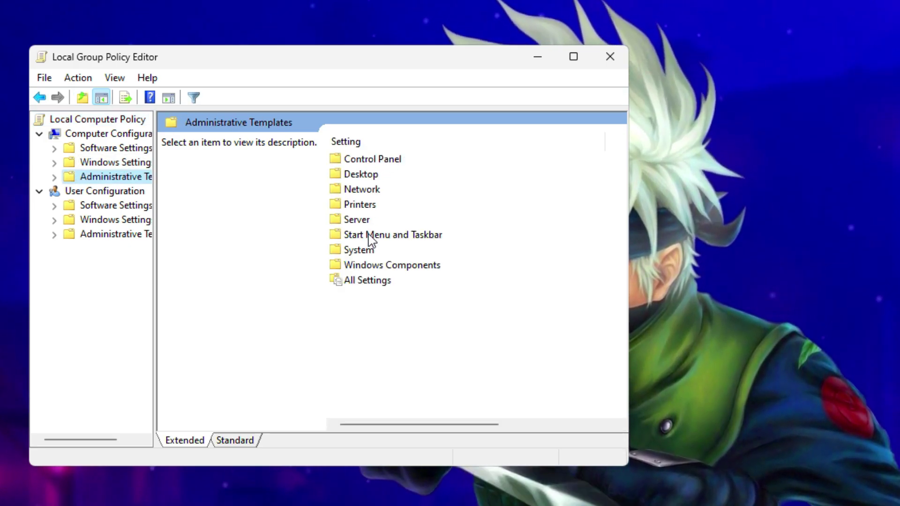
Open the "Let Windows apps run in the background" policy from App Privacy in the computer's Windows Components templates.
double_click(359, 264)
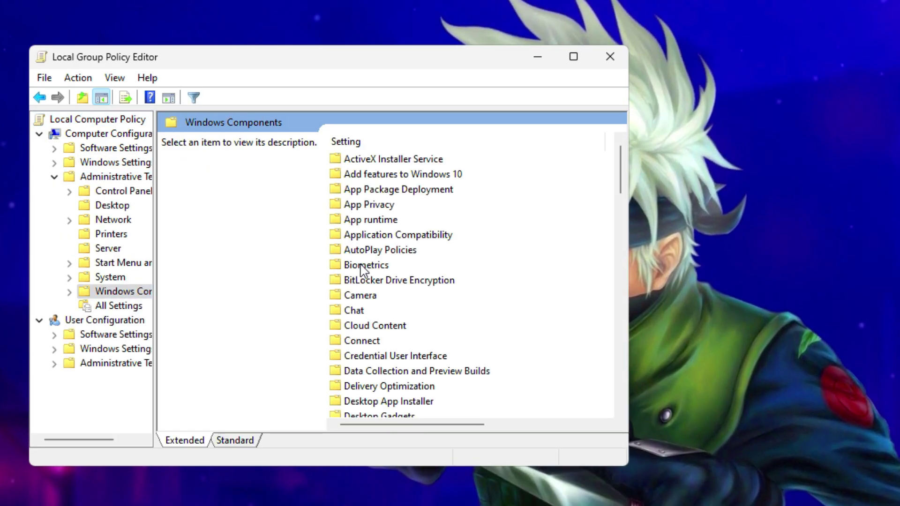
double_click(357, 205)
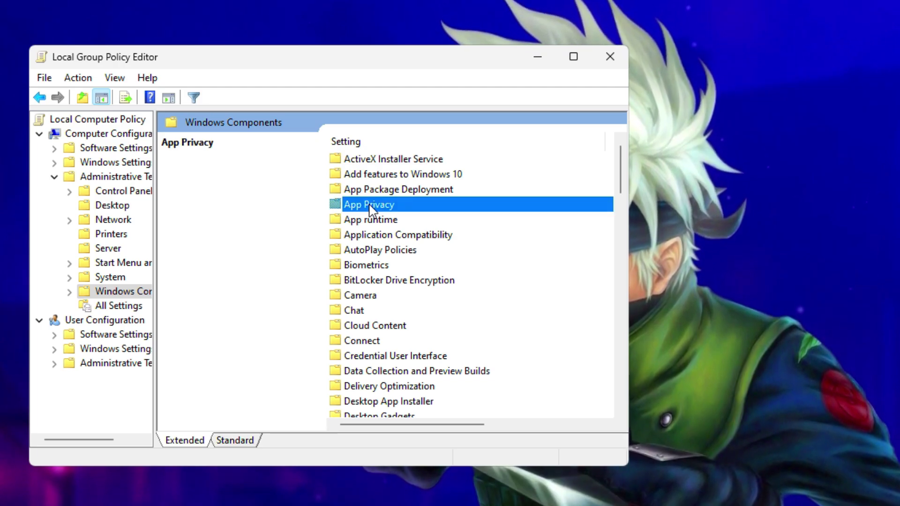
scroll(372, 209, down, 2)
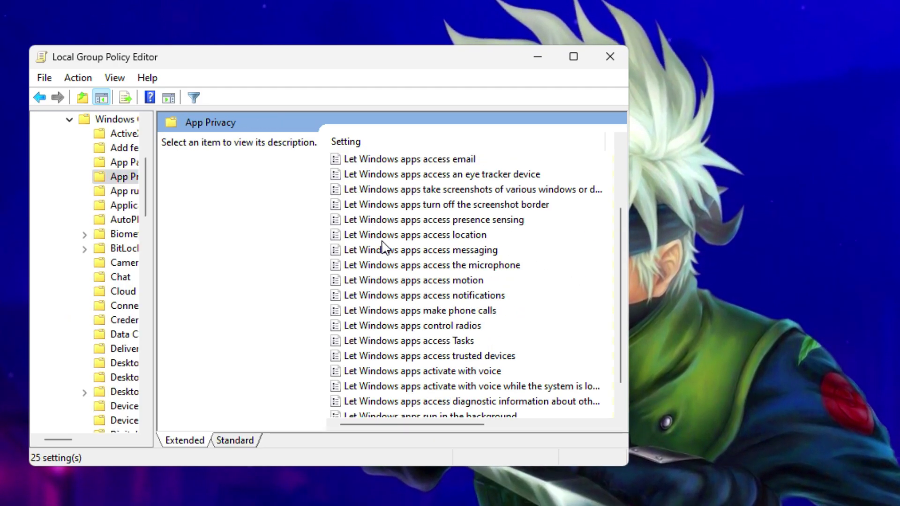
scroll(399, 328, down, 1)
click(429, 386)
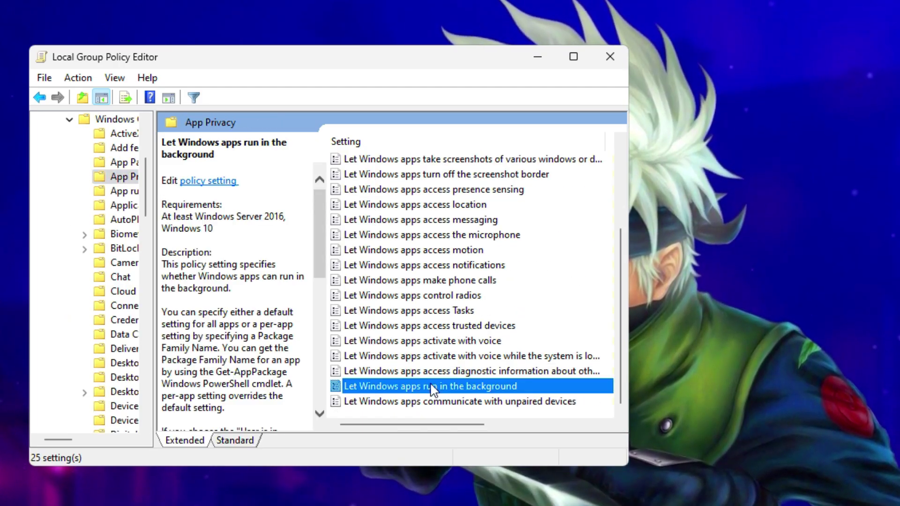
double_click(429, 387)
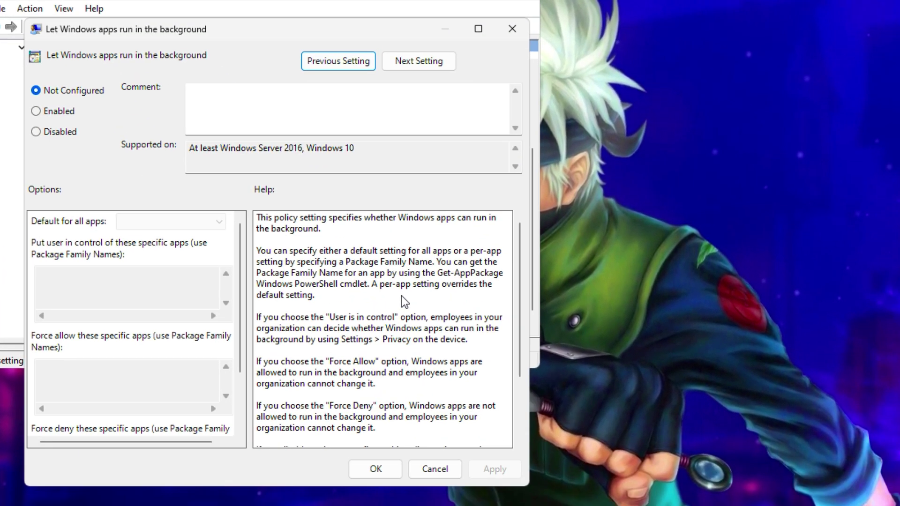
Enable the background apps policy with Force Deny as the default for all apps, and apply it.
click(44, 116)
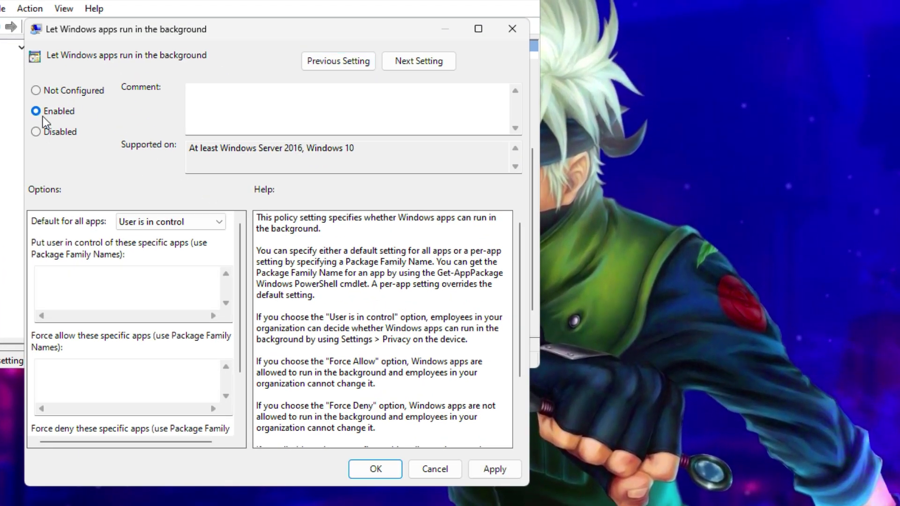
click(183, 225)
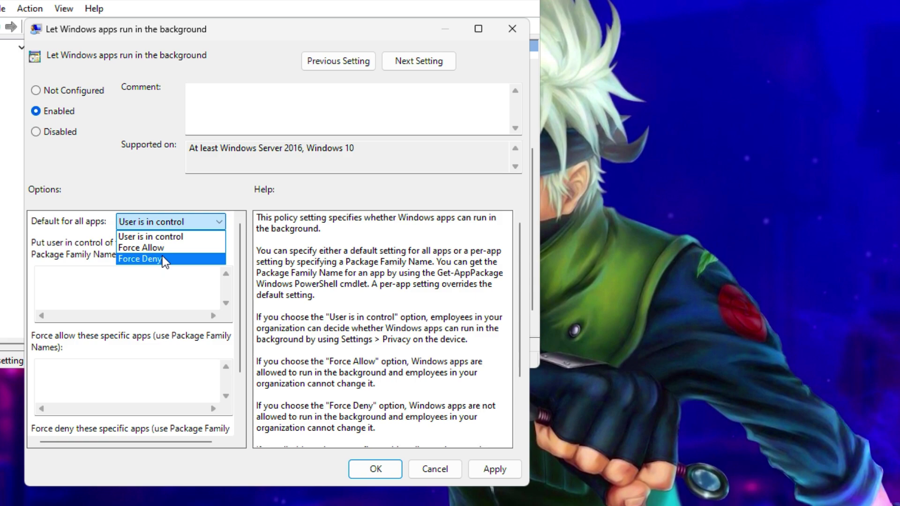
click(146, 259)
click(490, 468)
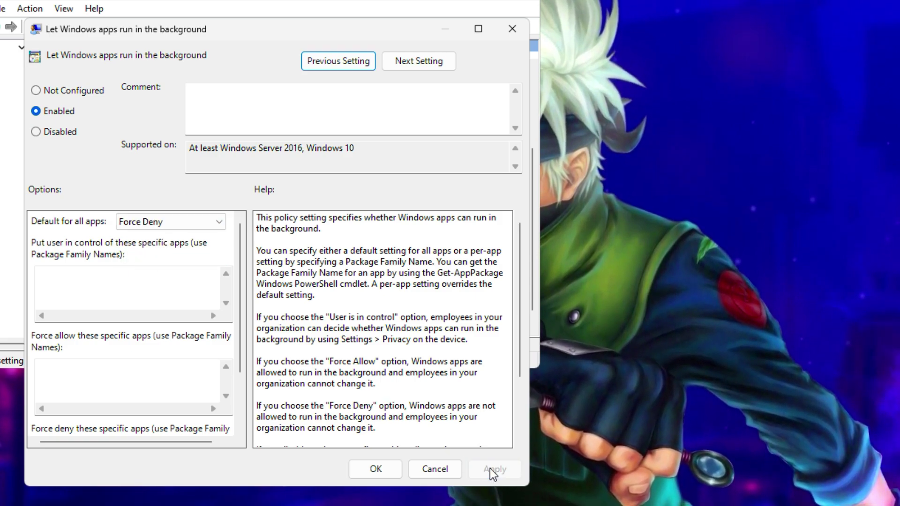
click(395, 469)
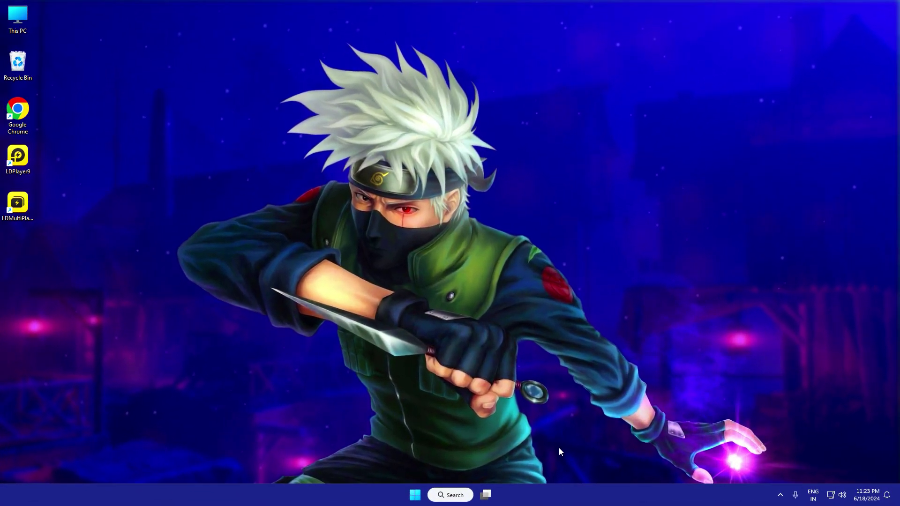
Open System Configuration through a Windows search for "ms" and select Normal startup.
click(450, 495)
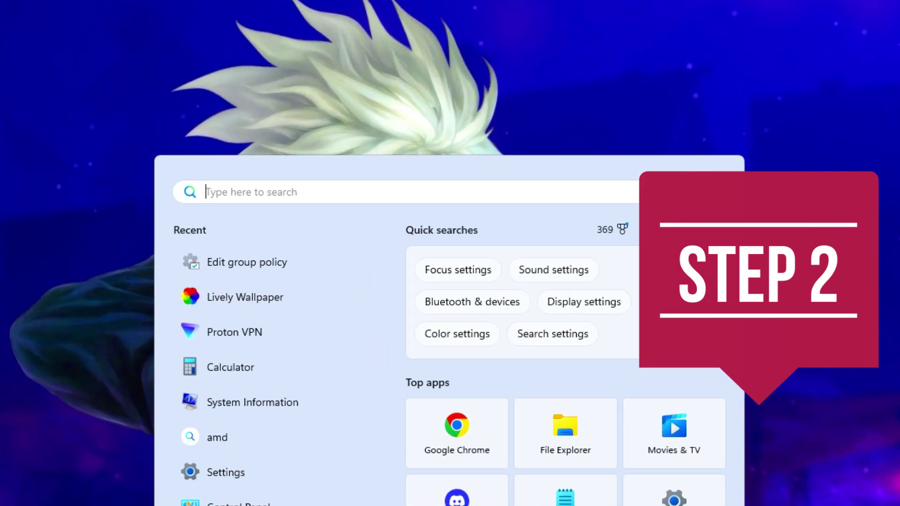
text(ms)
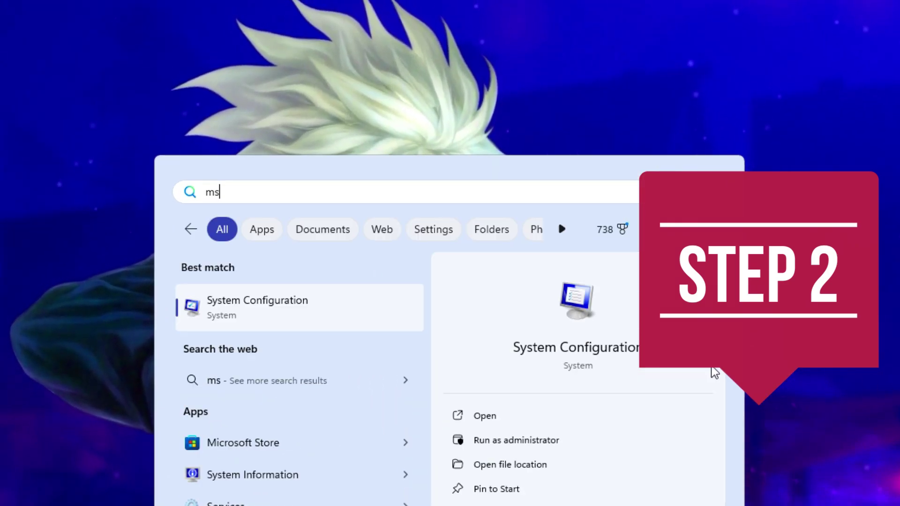
click(244, 310)
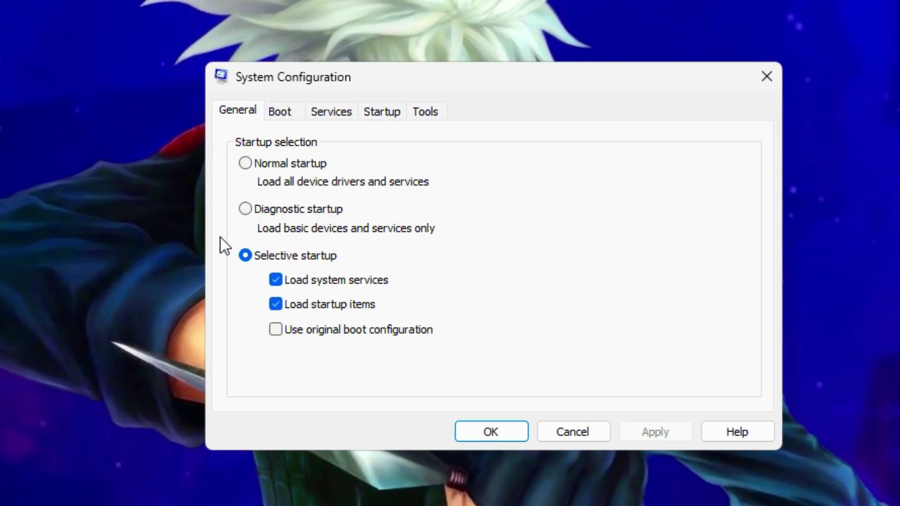
click(245, 163)
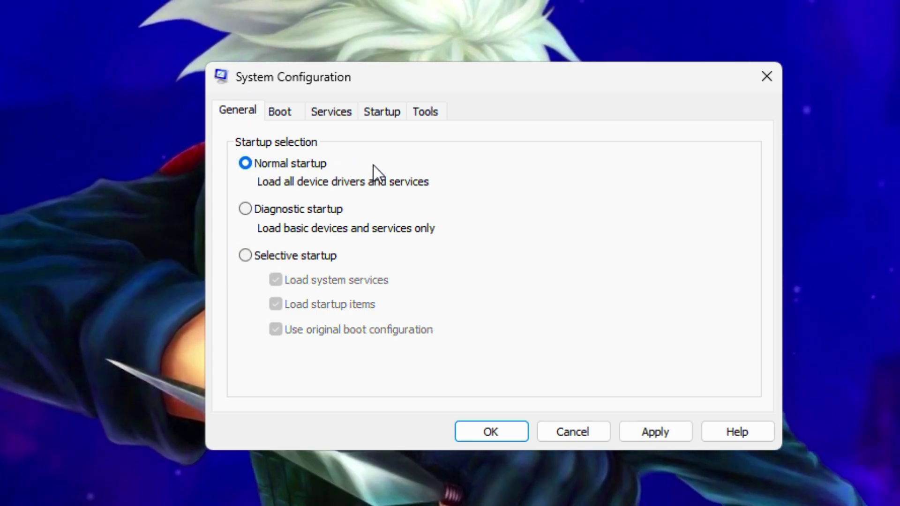
Set the number of processors to 8 in the advanced boot options.
click(300, 112)
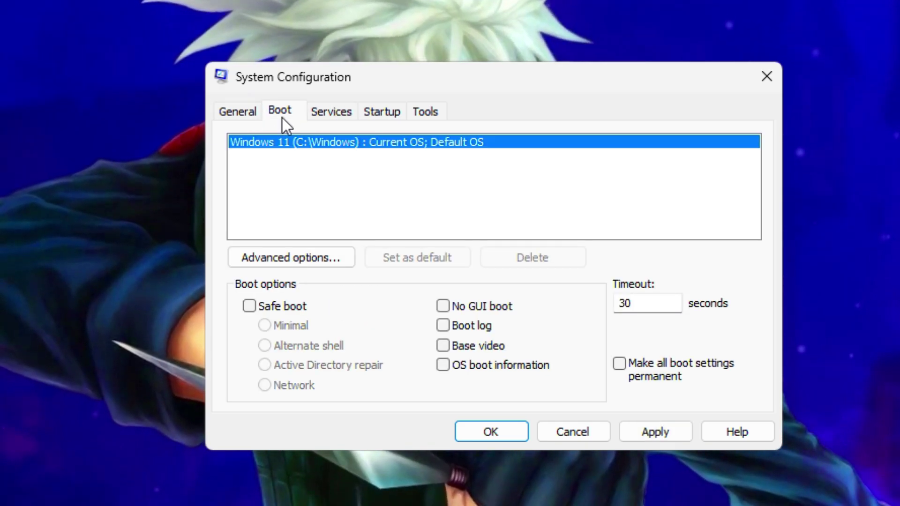
click(270, 256)
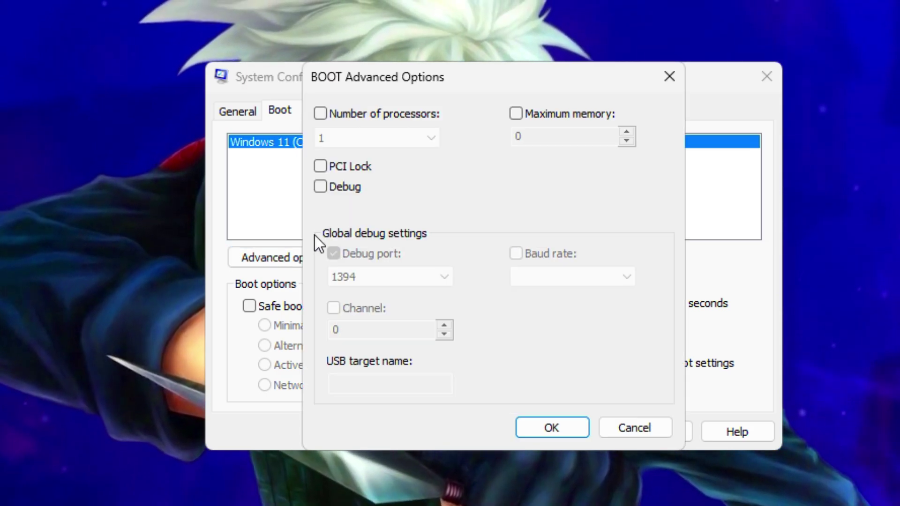
click(321, 116)
click(347, 140)
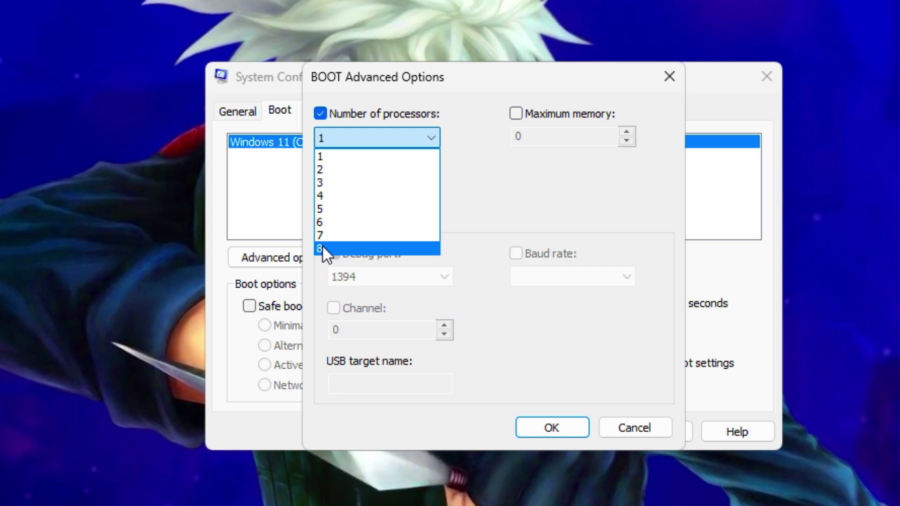
click(350, 247)
click(578, 429)
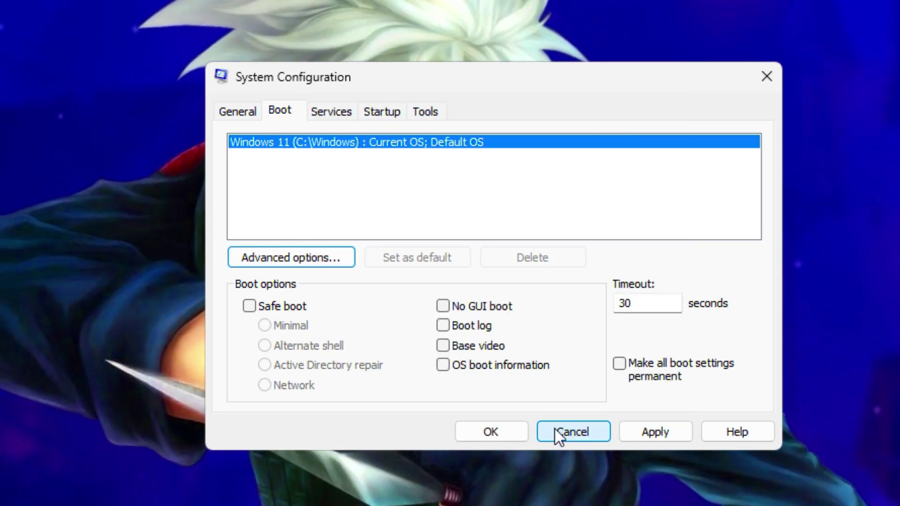
Apply the System Configuration changes and exit without restarting the computer.
click(658, 431)
click(500, 432)
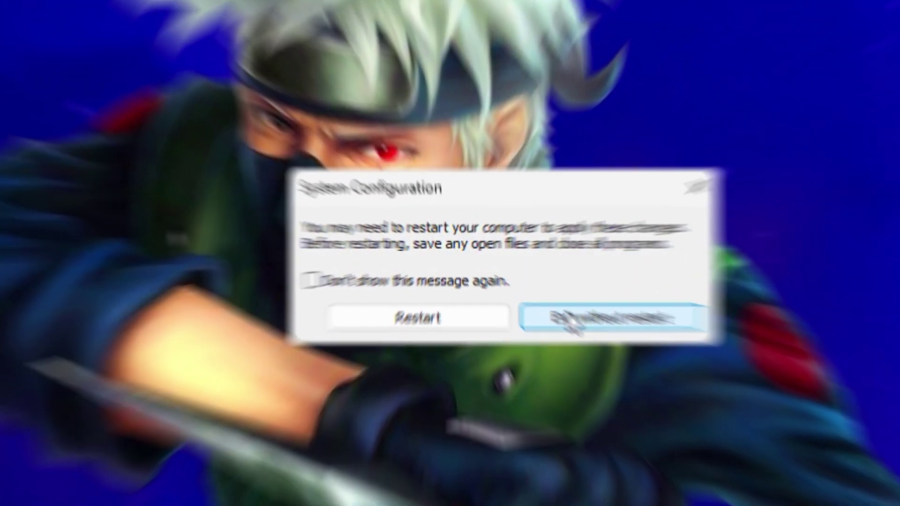
click(572, 322)
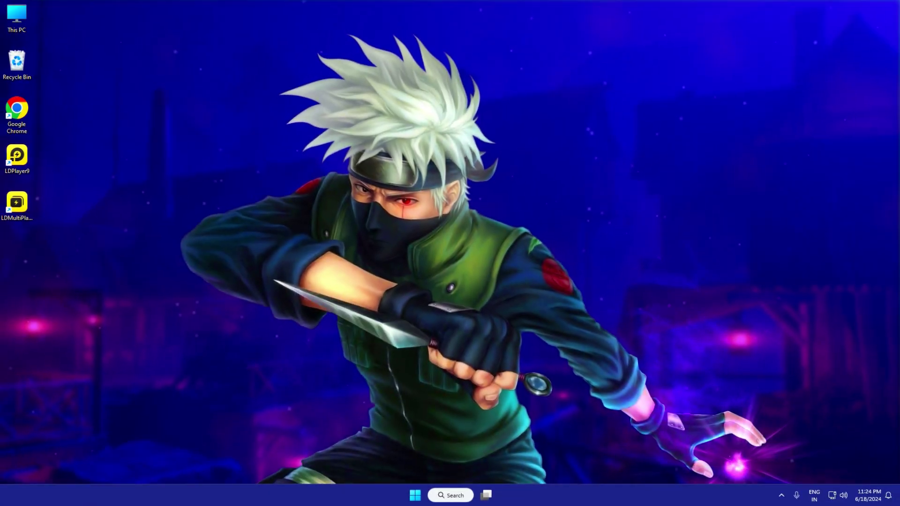
Open the Windows Graphics settings and check the default options for GPU scheduling and windowed game optimizations.
click(461, 497)
text(gra)
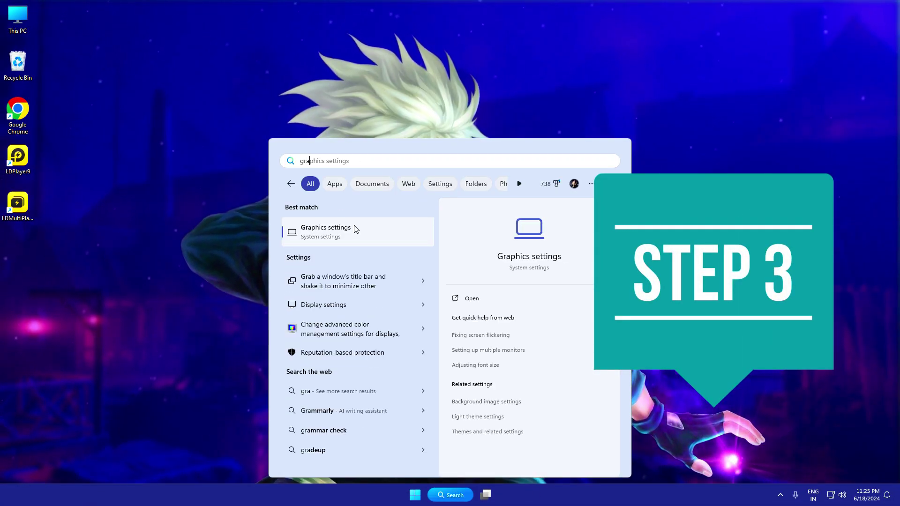
click(300, 236)
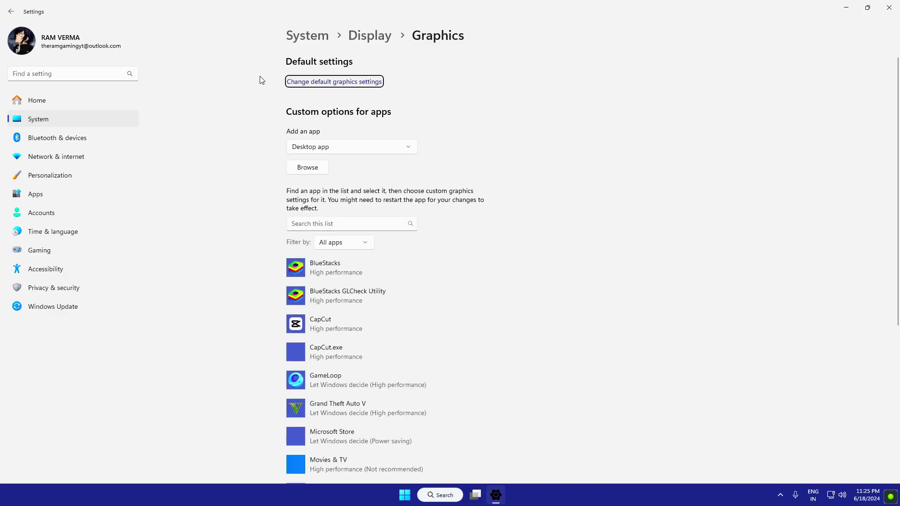
click(305, 85)
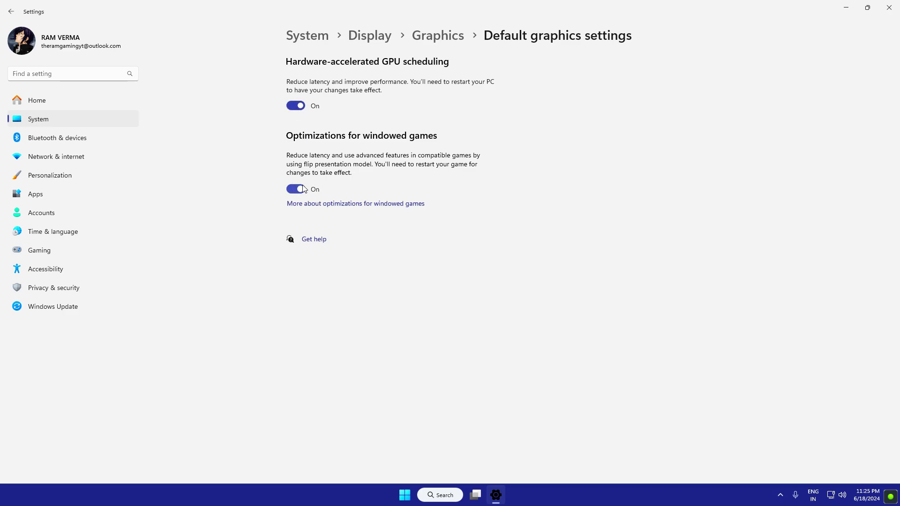
key(alt+Left)
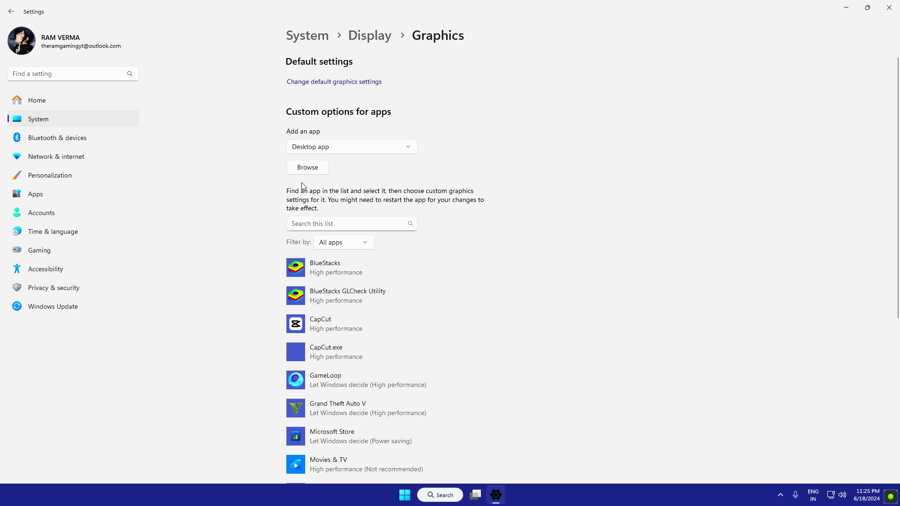
Add dnplayer from the LDPlayer9 folder to the custom graphics app list, finding the folder by searching This PC for "ld".
click(309, 170)
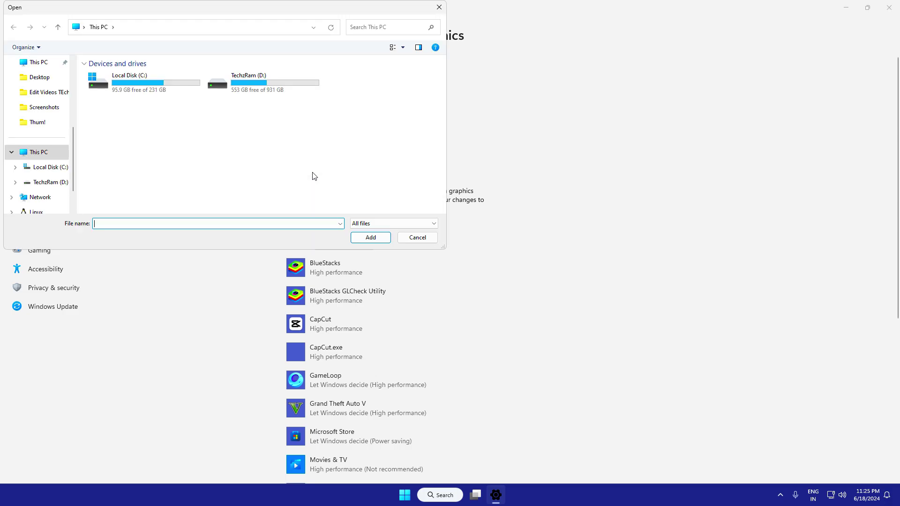
click(47, 80)
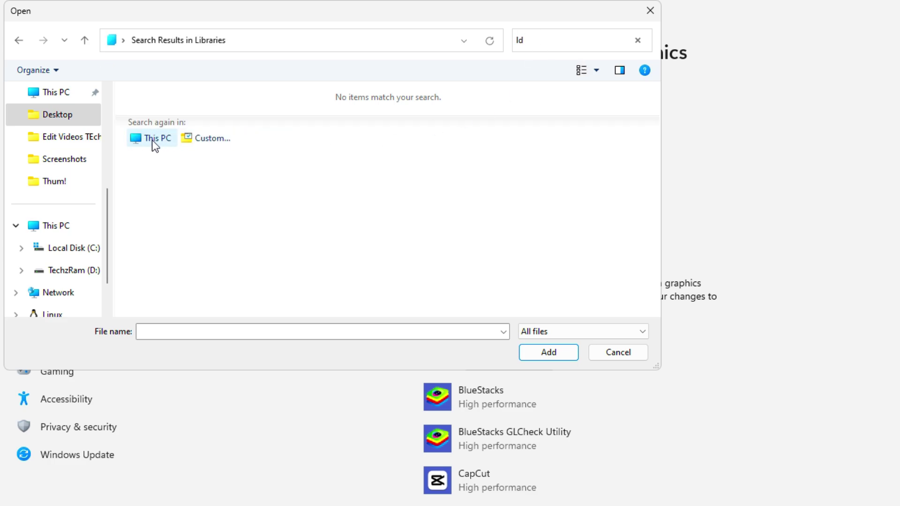
click(155, 139)
double_click(181, 106)
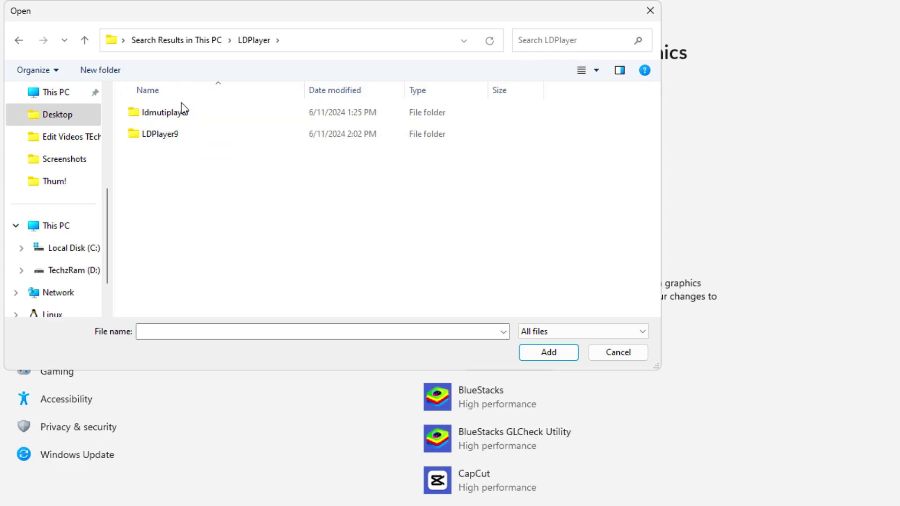
double_click(182, 133)
scroll(169, 185, down, 4)
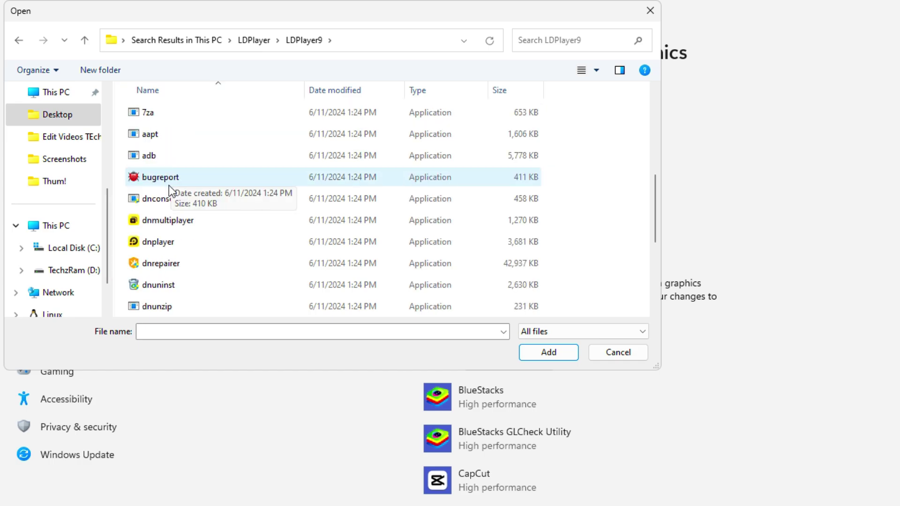
click(167, 244)
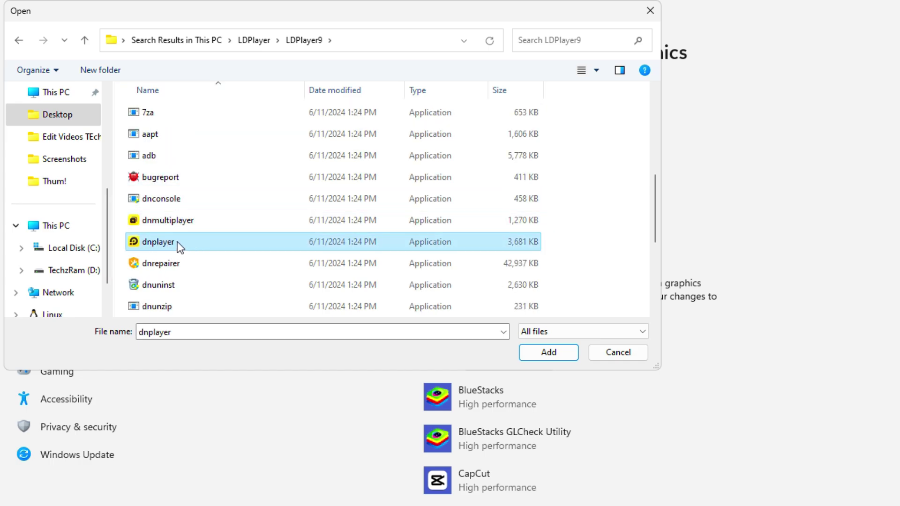
double_click(181, 241)
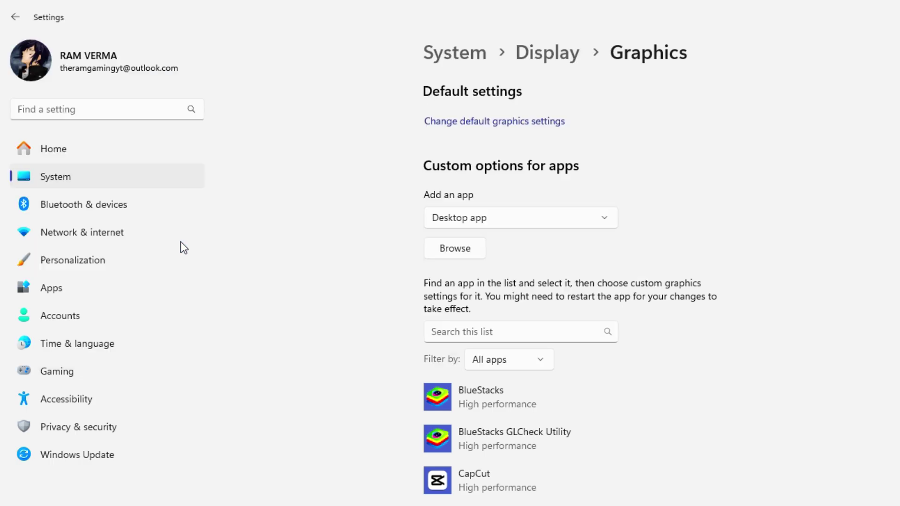
Save High performance as the graphics preference for dnplayer in D:\LDPlayer\LDPlayer9 and close Settings.
click(424, 376)
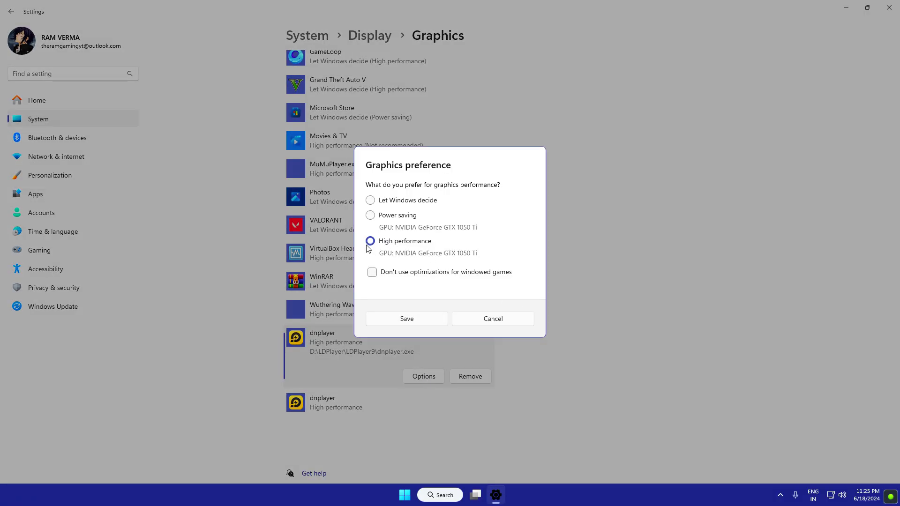
click(398, 321)
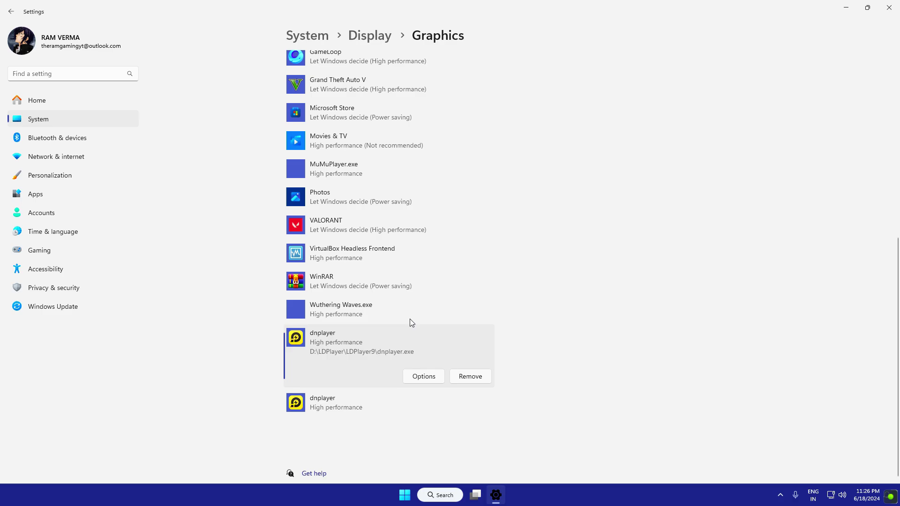
click(894, 4)
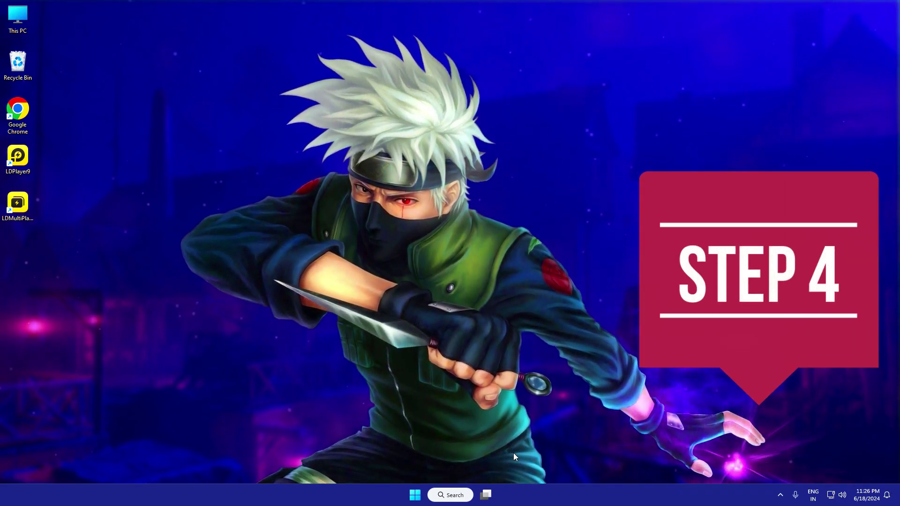
Set the LDPlayer9 desktop shortcut to run as an administrator in its compatibility properties.
right_click(29, 164)
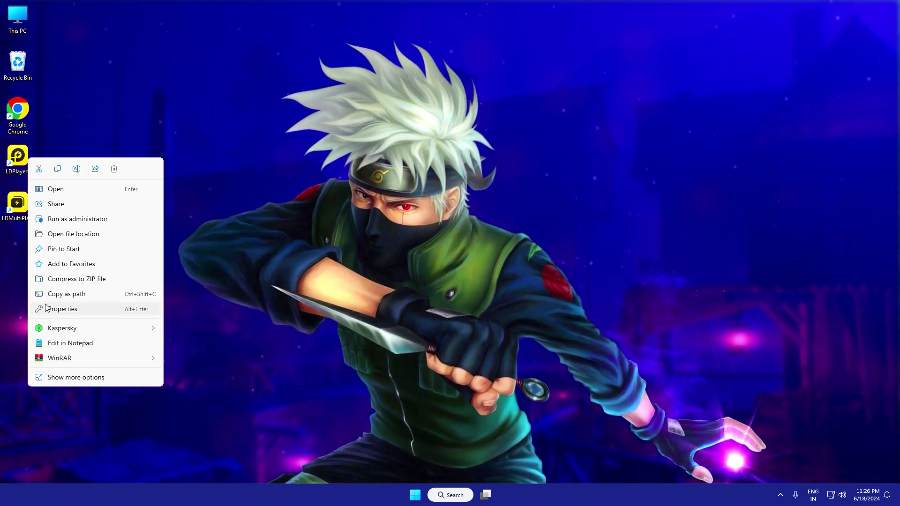
click(79, 314)
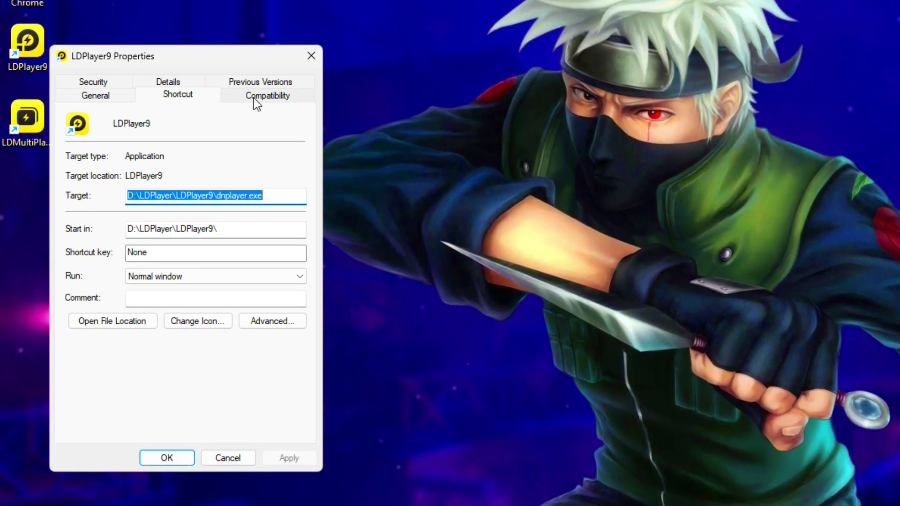
click(160, 190)
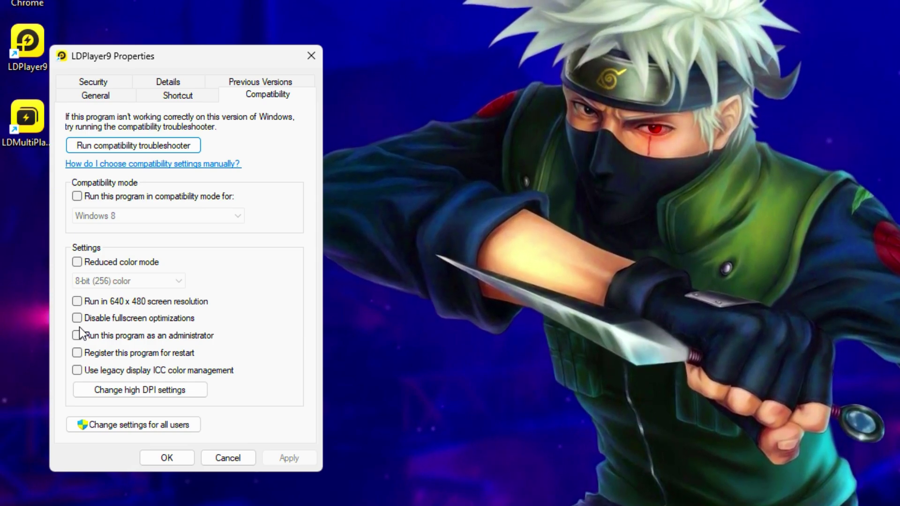
click(108, 335)
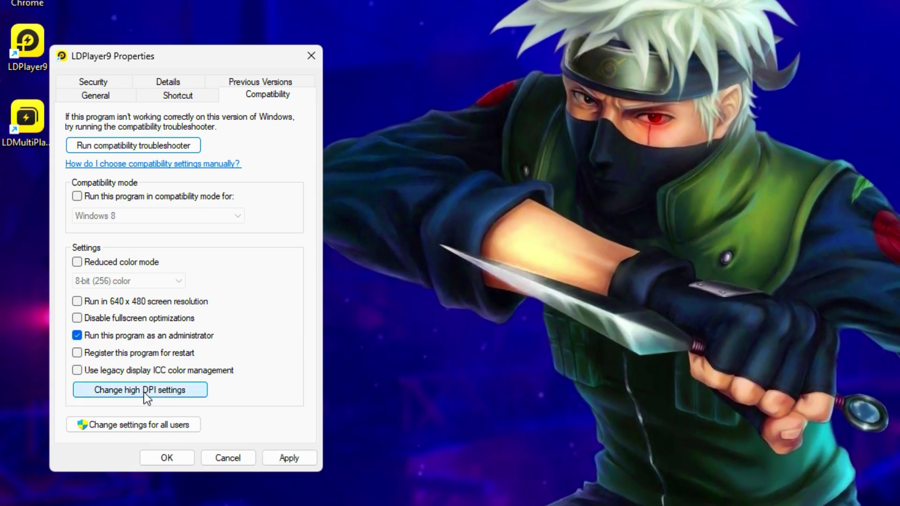
Override the high DPI scaling behavior for dnplayer.exe with scaling performed by Application, and apply the shortcut properties.
click(144, 391)
click(121, 348)
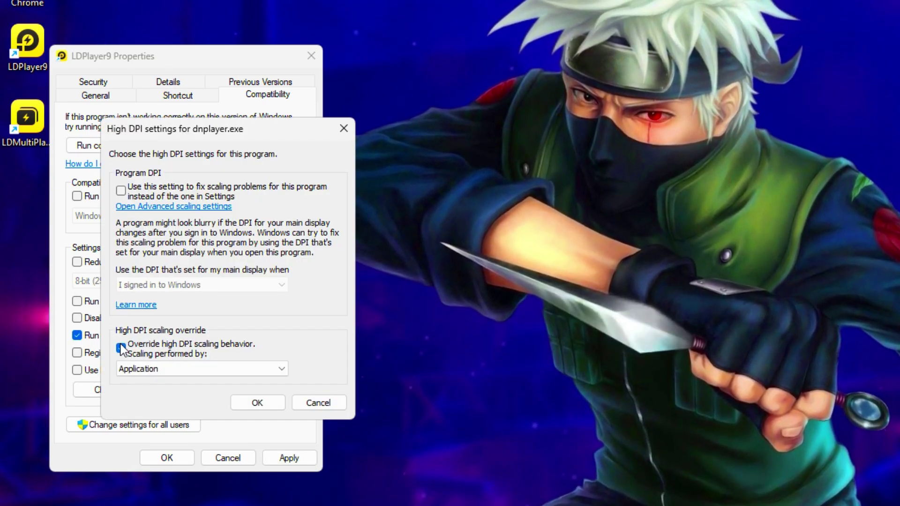
click(125, 370)
click(147, 383)
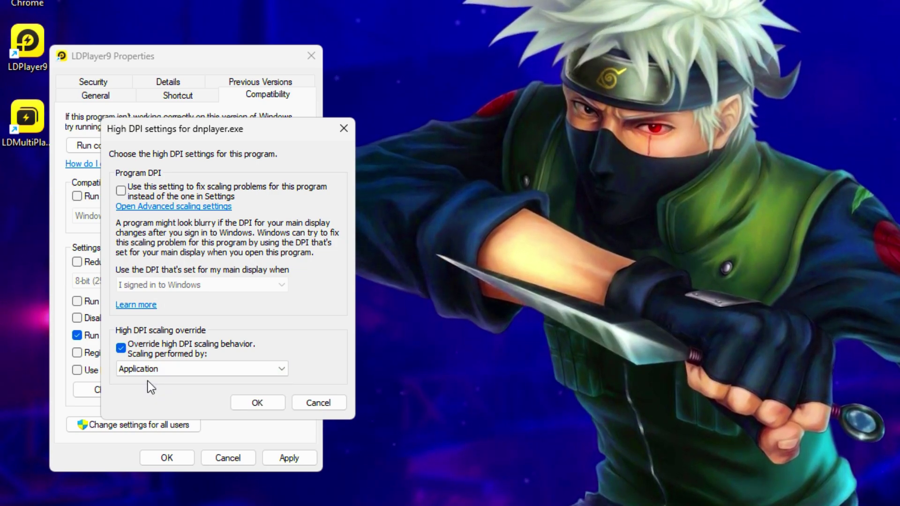
click(244, 401)
click(290, 458)
click(172, 458)
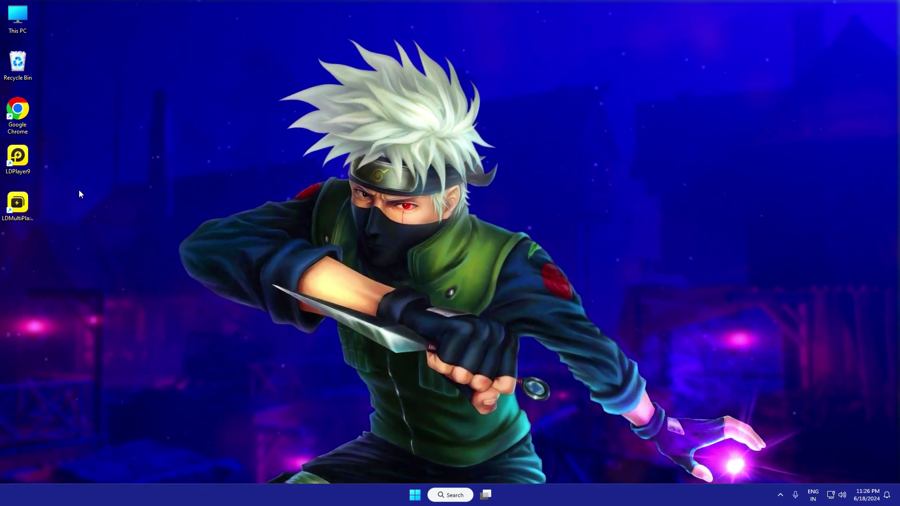
Launch LDPlayer9, check for updates and dismiss the online update window without updating.
double_click(79, 153)
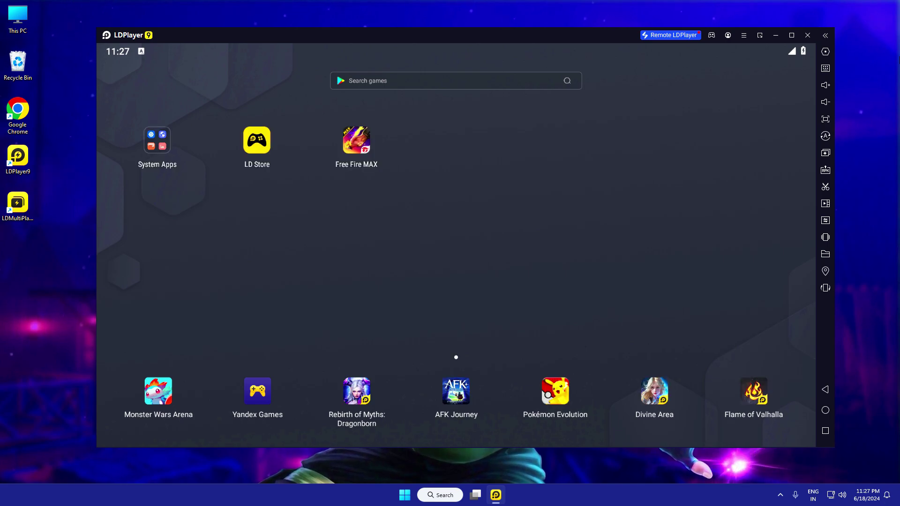
click(744, 35)
click(764, 124)
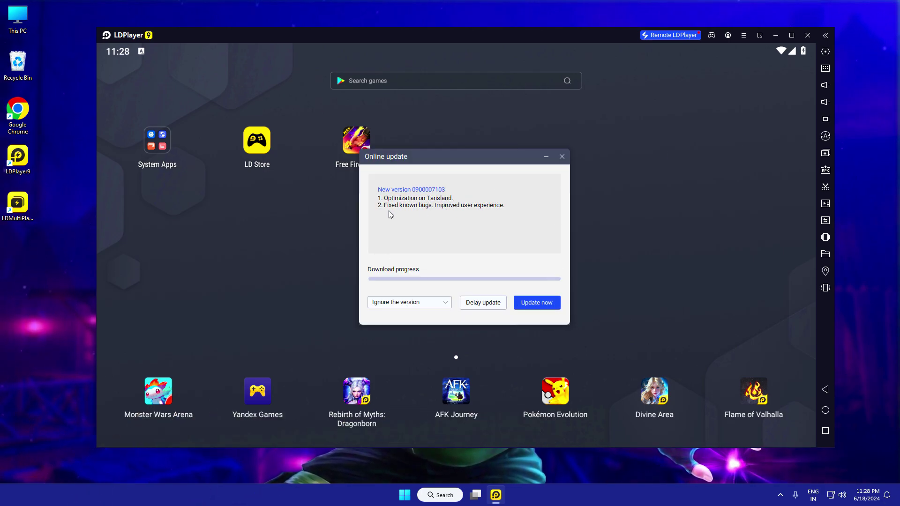
click(563, 157)
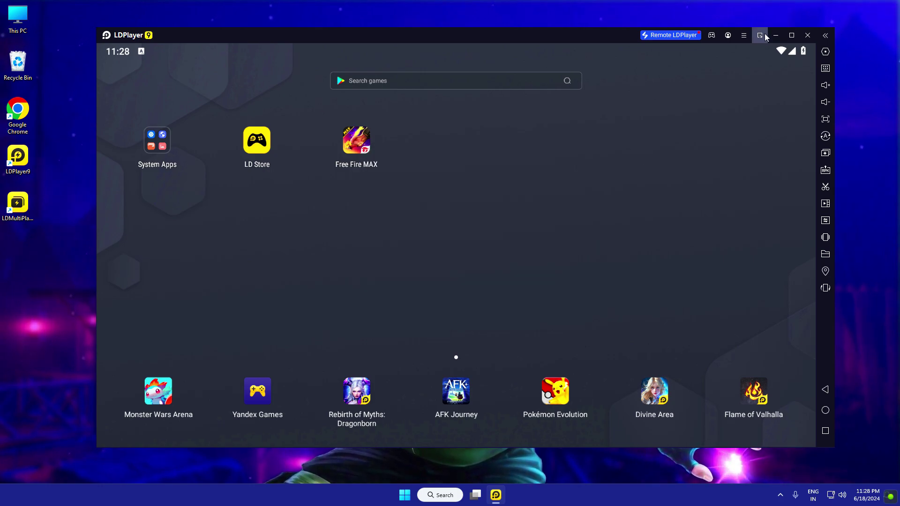
Open the LDPlayer settings and check the monitor's resolution in the Windows display settings.
click(744, 35)
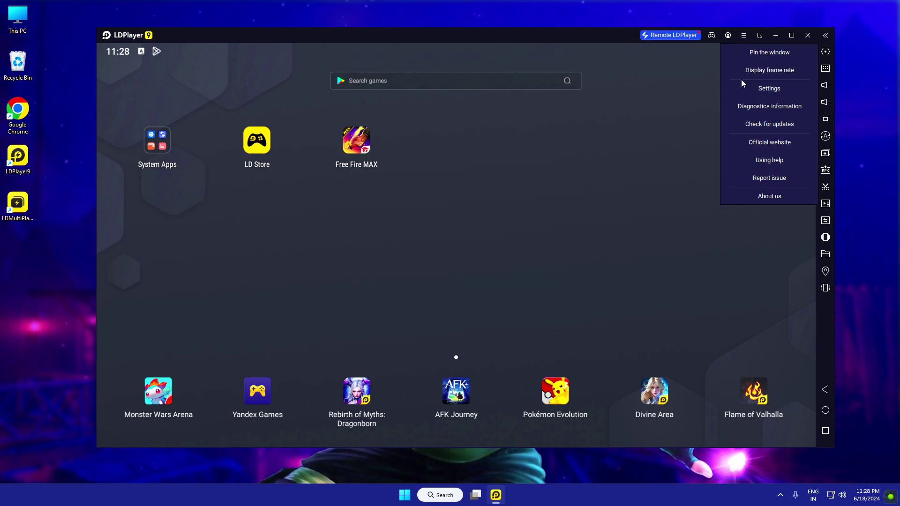
click(771, 89)
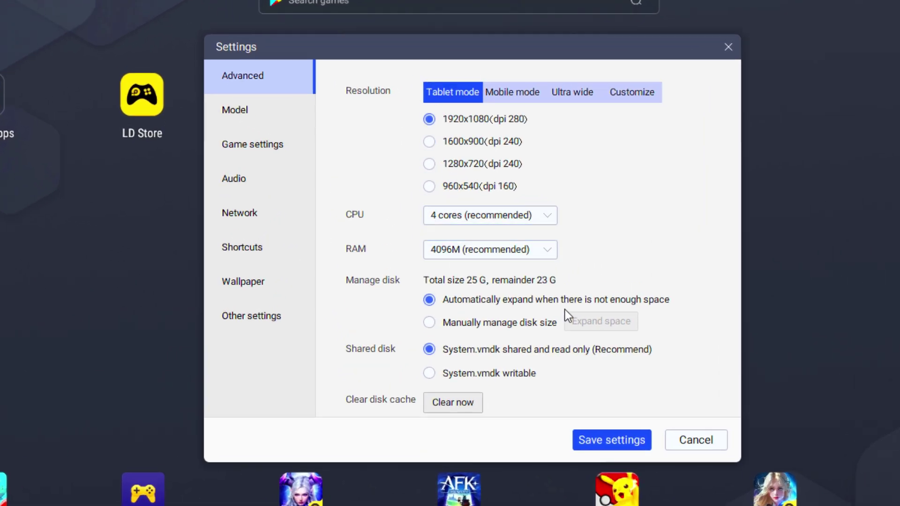
right_click(893, 132)
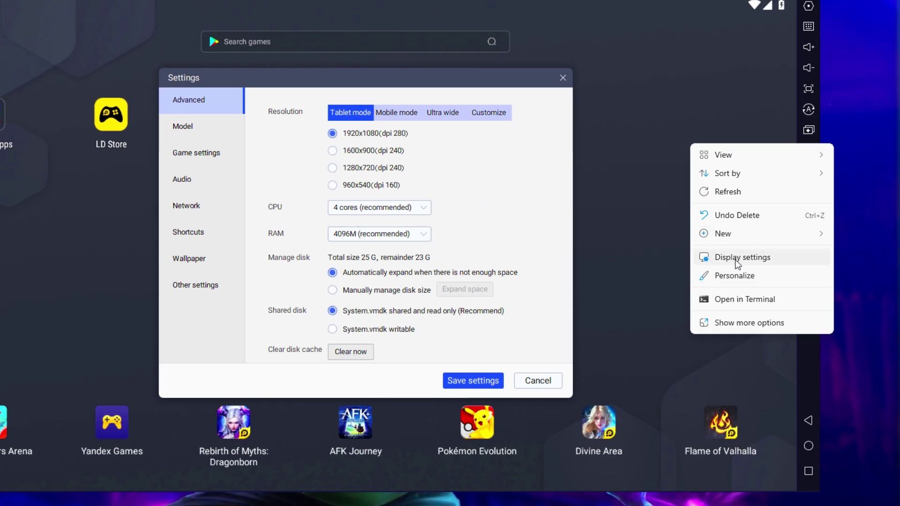
click(737, 261)
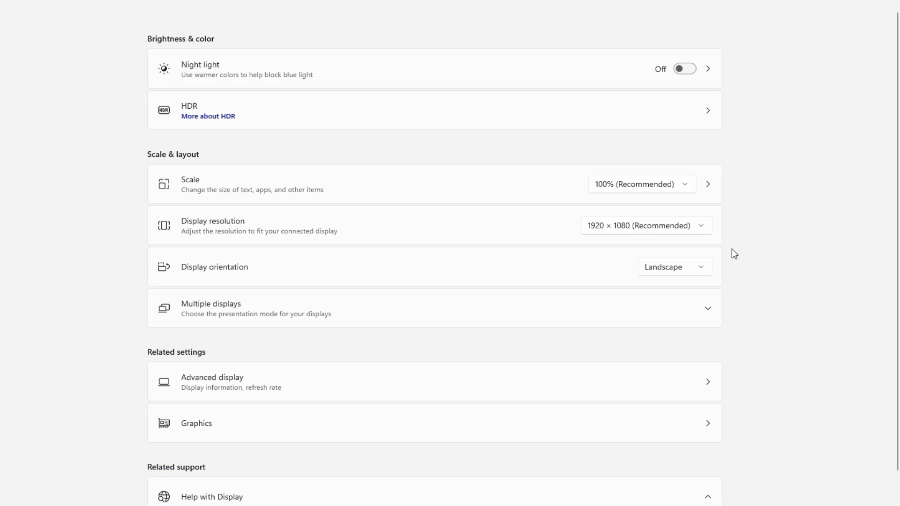
click(640, 228)
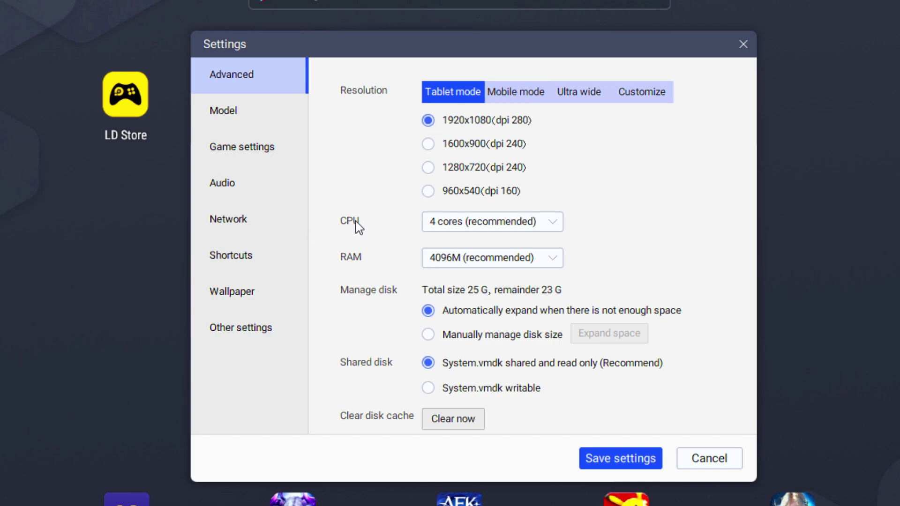
Check the processor's core count in Task Manager and set the LDPlayer CPU allocation to 4 cores (recommended).
click(487, 225)
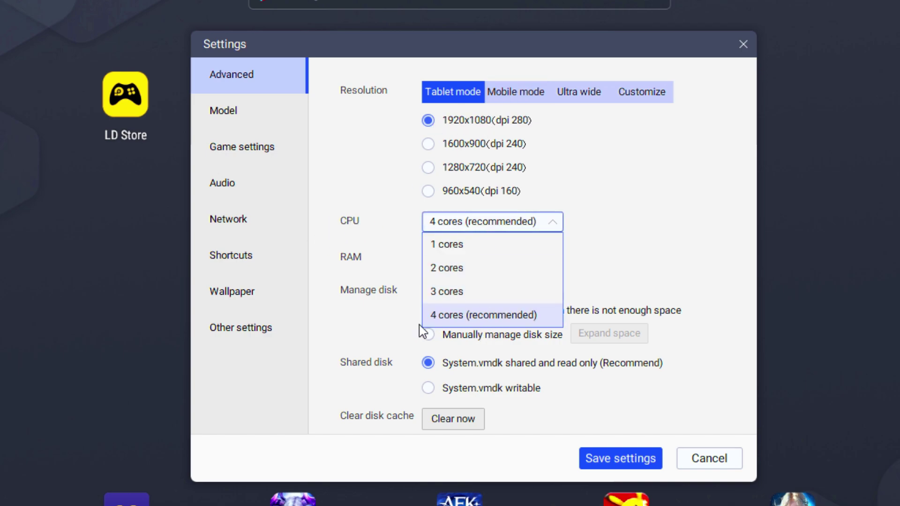
click(471, 323)
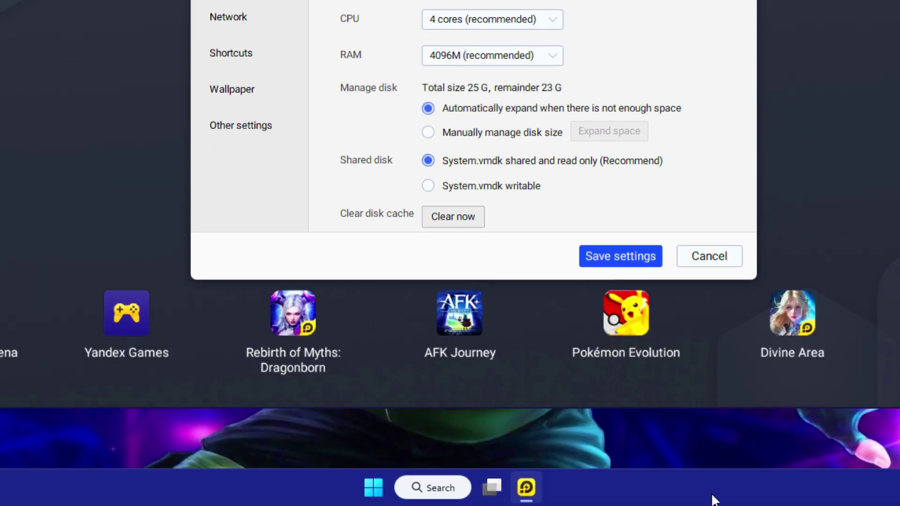
right_click(713, 497)
click(747, 436)
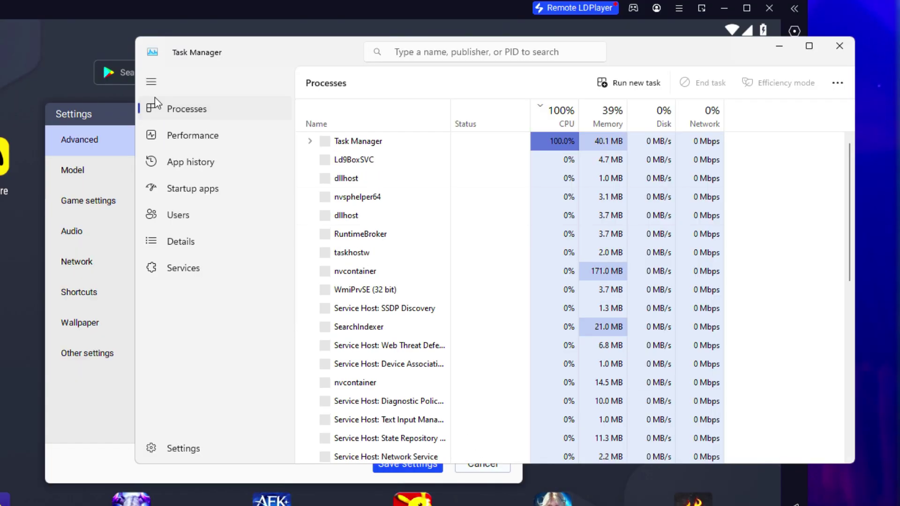
click(162, 140)
click(357, 127)
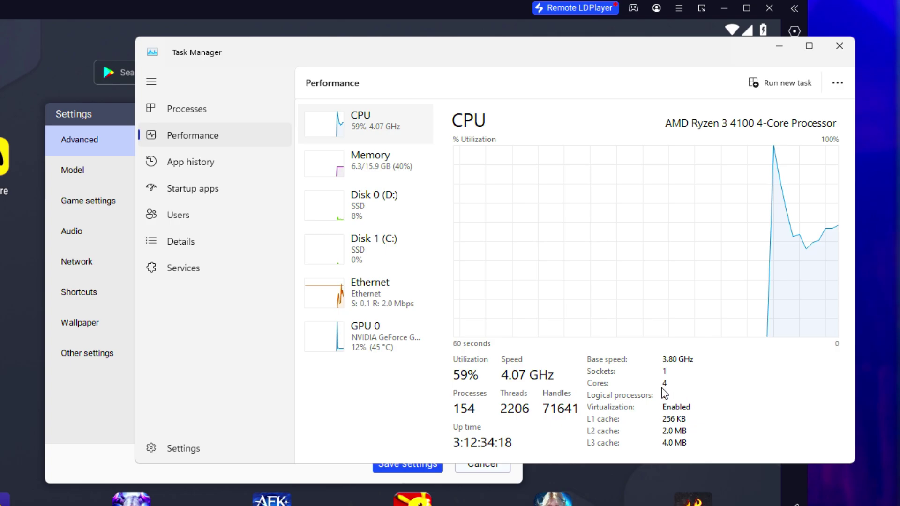
click(840, 44)
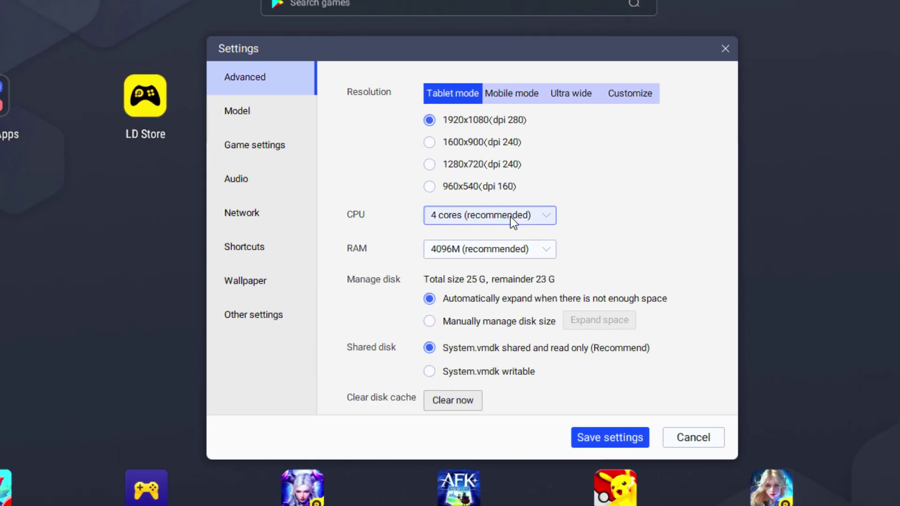
click(511, 218)
click(452, 303)
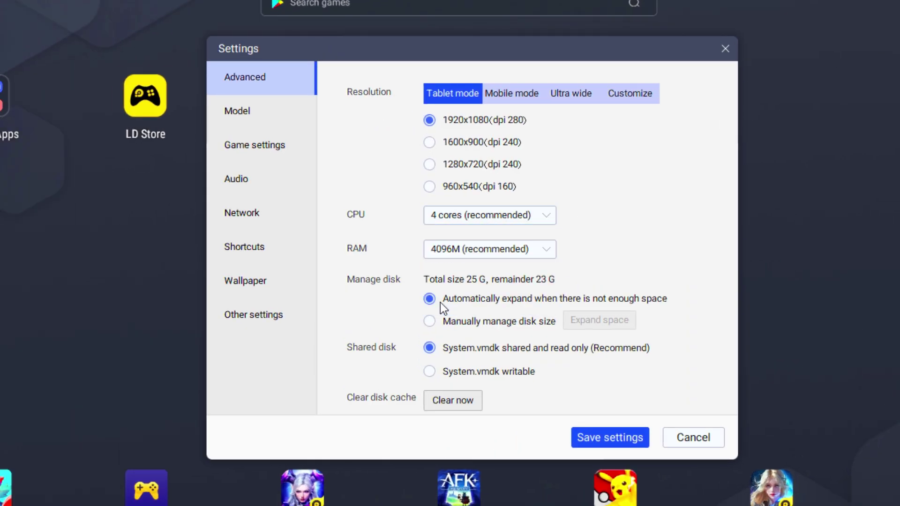
Look through the LDPlayer RAM options and check the computer's installed memory in Task Manager.
click(485, 249)
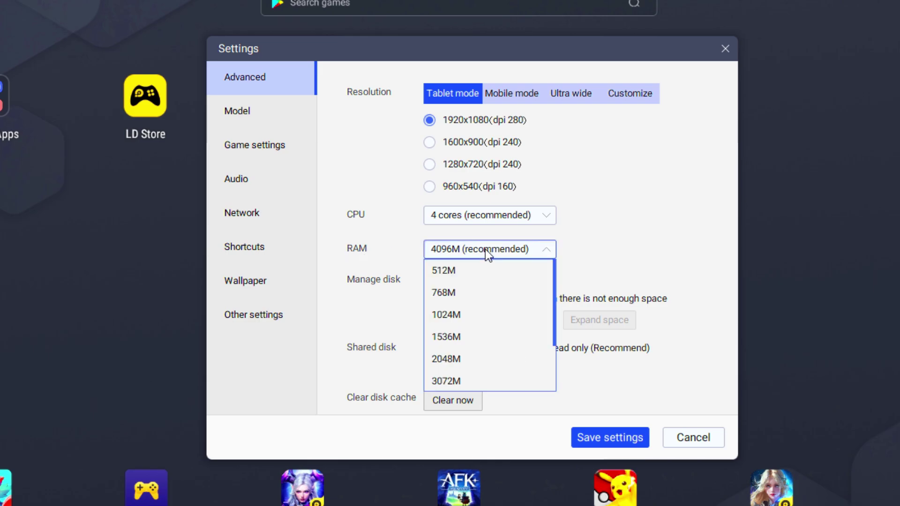
click(488, 411)
right_click(663, 496)
click(710, 431)
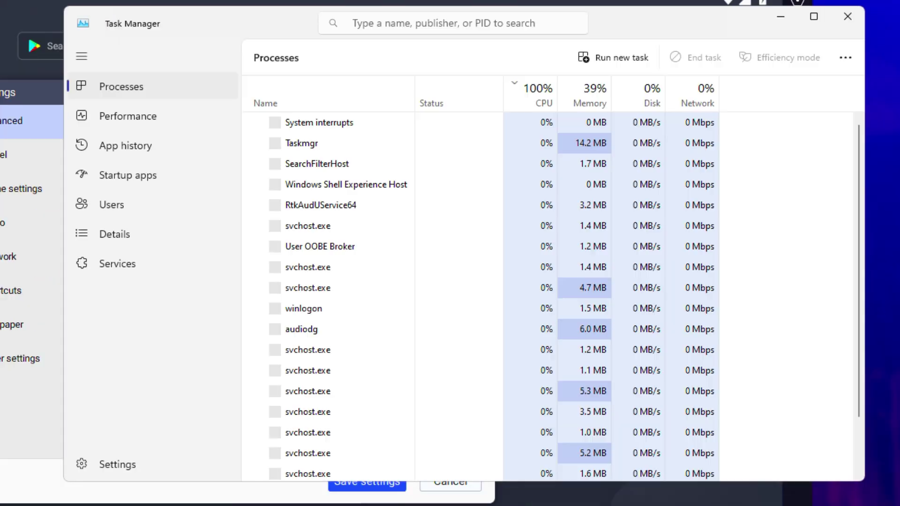
click(100, 113)
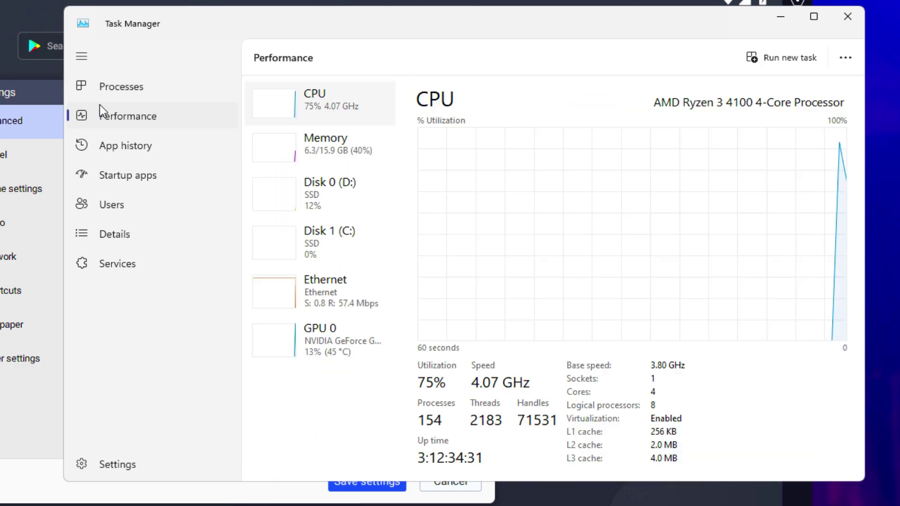
click(309, 146)
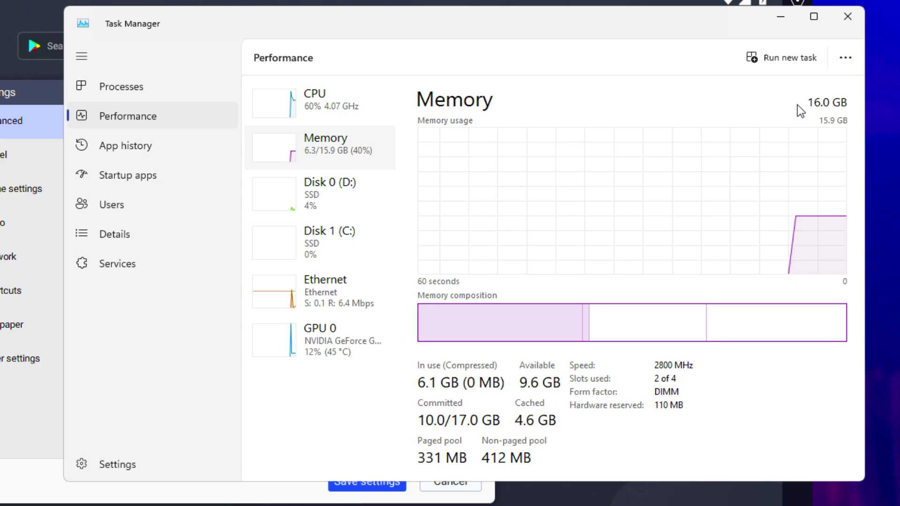
click(848, 15)
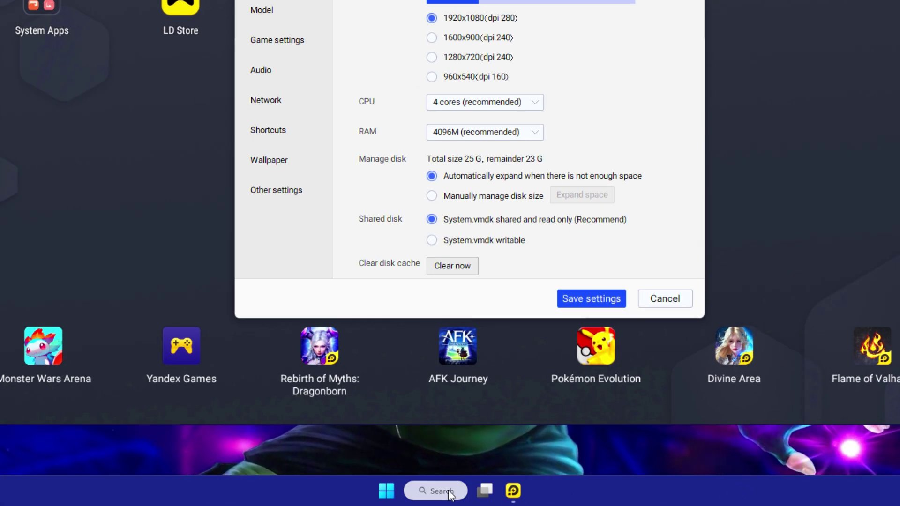
Open Calculator and multiply the RAM size of 16 by 1024.
click(449, 492)
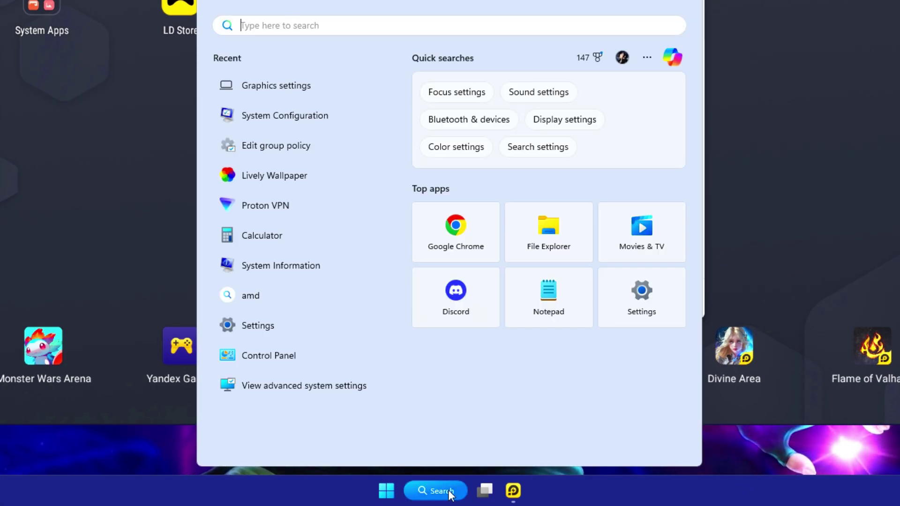
text(c)
click(271, 190)
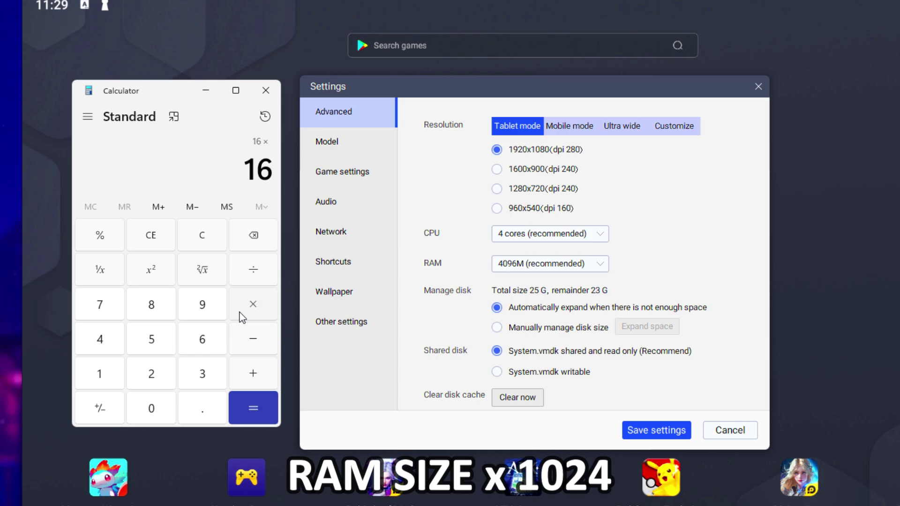
click(117, 372)
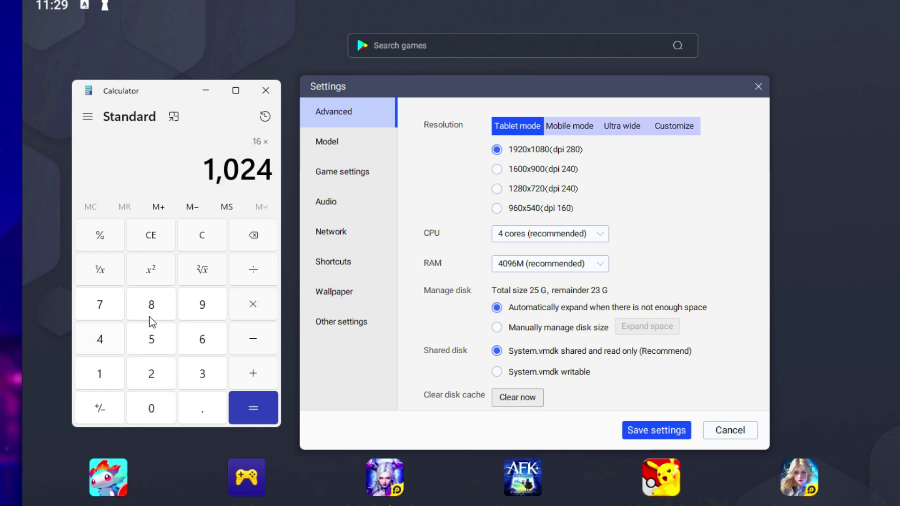
click(234, 411)
Divide 16384 by 2 to find half of the RAM in megabytes, and close Calculator.
drag(218, 162, 274, 169)
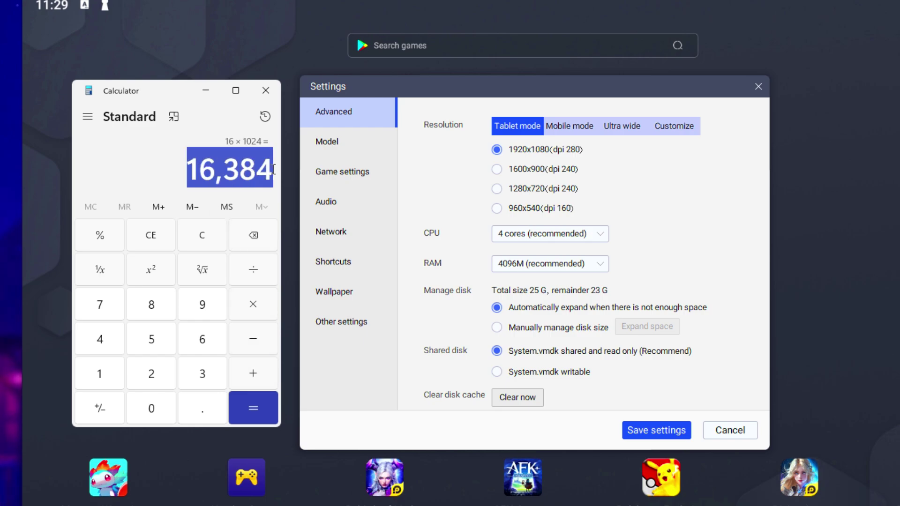
click(249, 271)
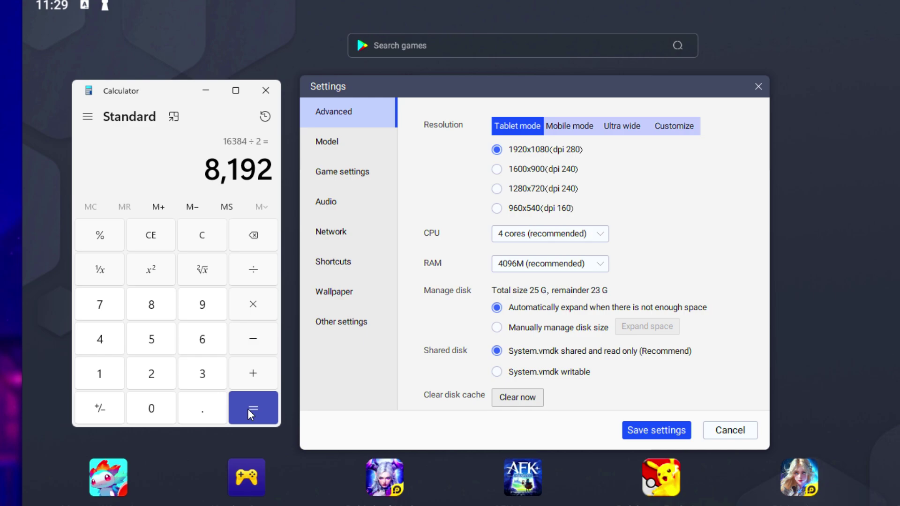
drag(228, 164, 271, 174)
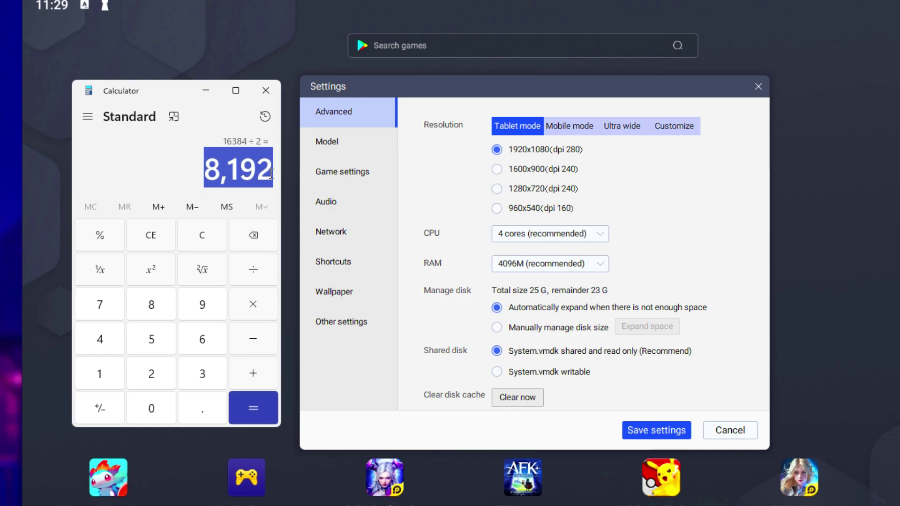
right_click(243, 174)
click(277, 183)
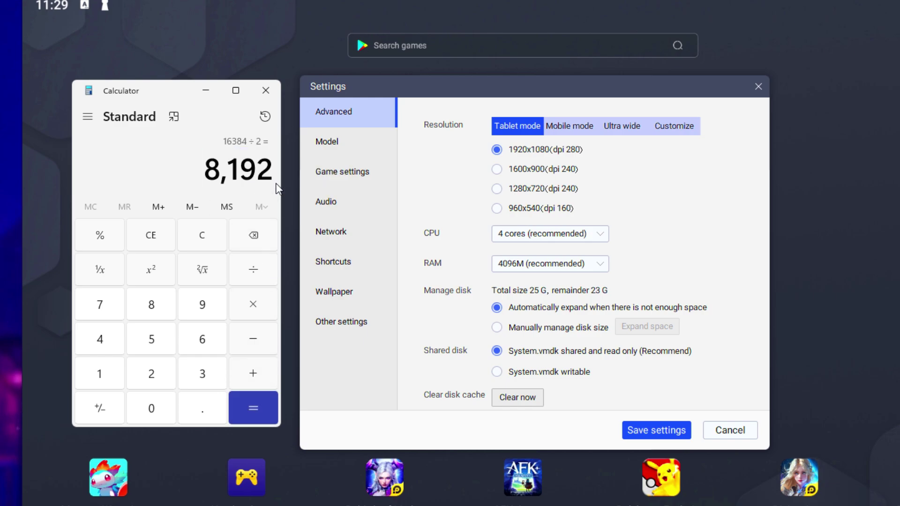
click(266, 92)
Set the LDPlayer RAM allocation to 8192M.
click(528, 263)
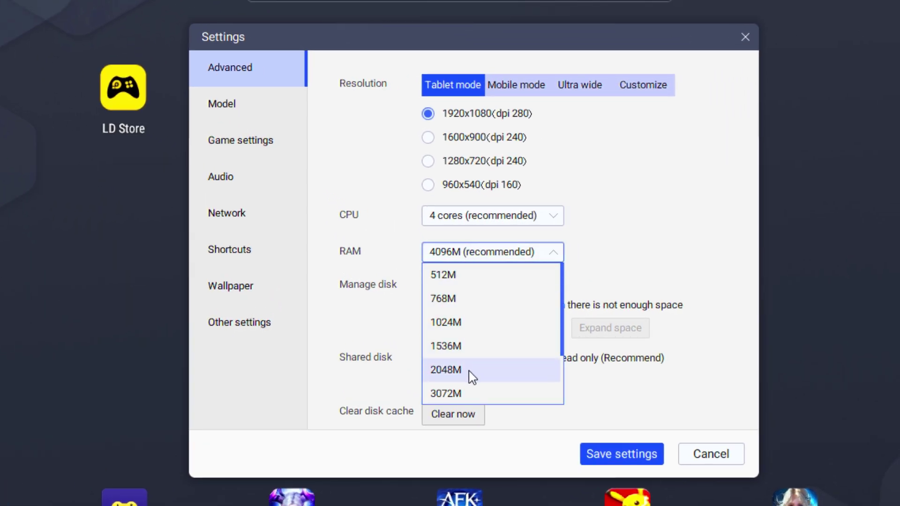
scroll(474, 348, down, 1)
scroll(471, 342, down, 2)
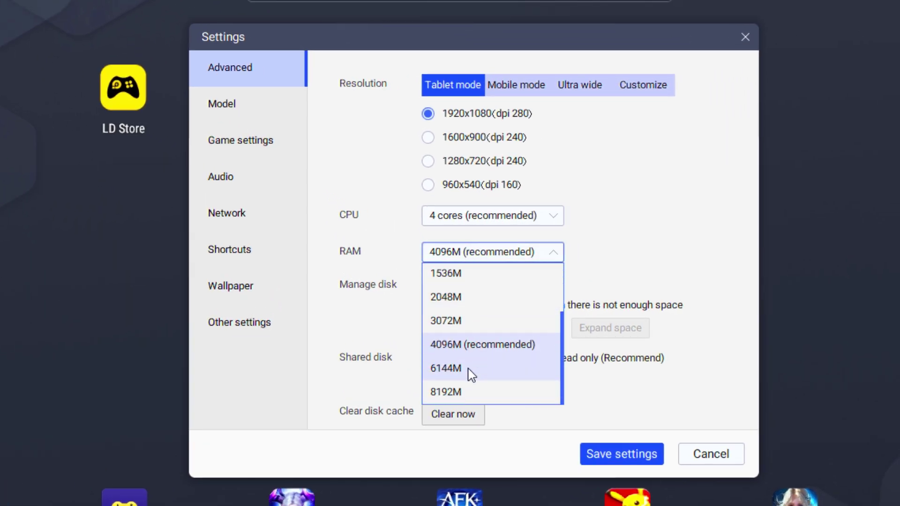
click(446, 393)
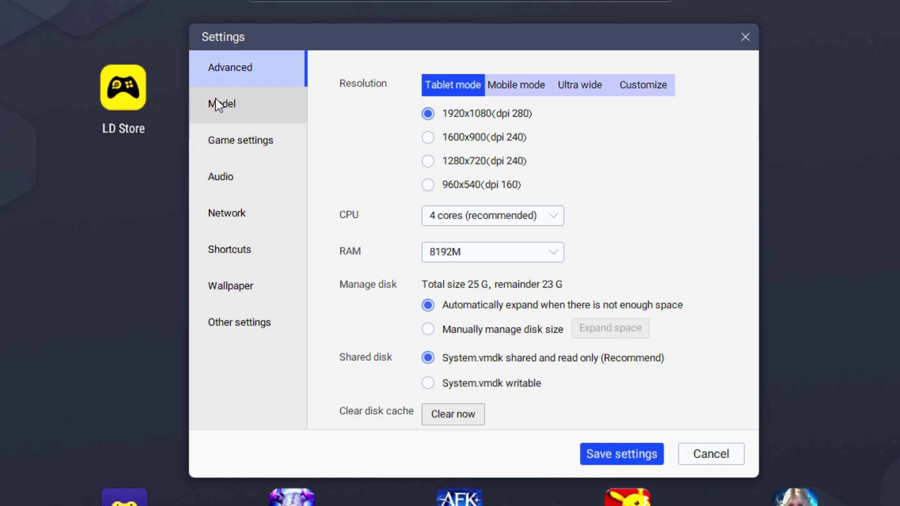
Change the emulated device to the common model Samsung Galaxy S22 Ultra and look at the available 120 FPS models.
click(230, 104)
click(478, 83)
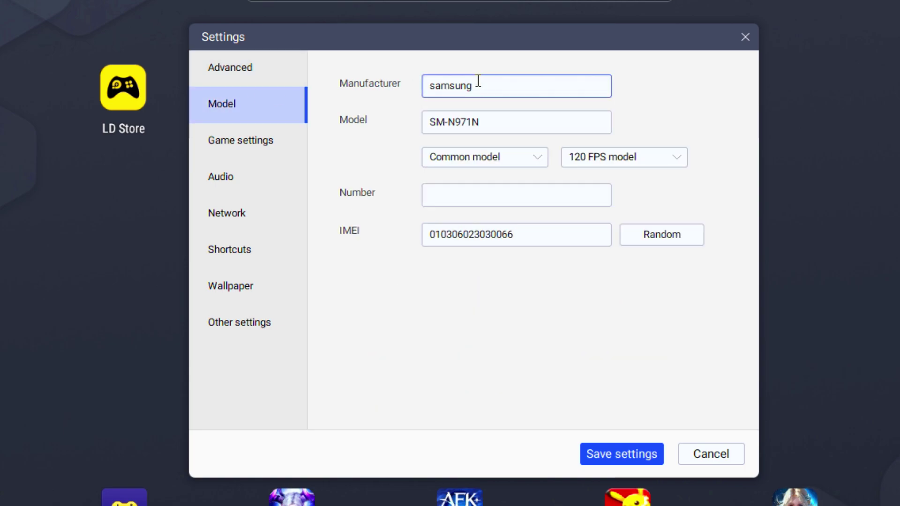
click(450, 121)
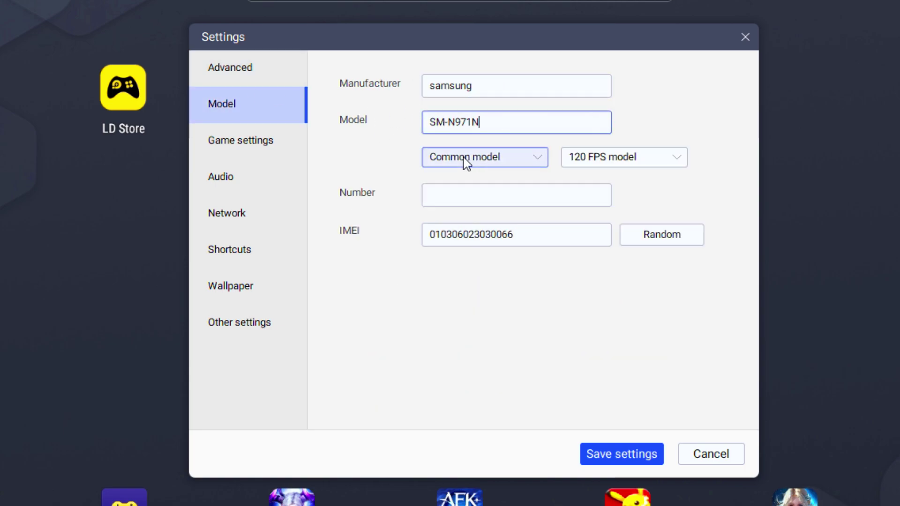
click(522, 158)
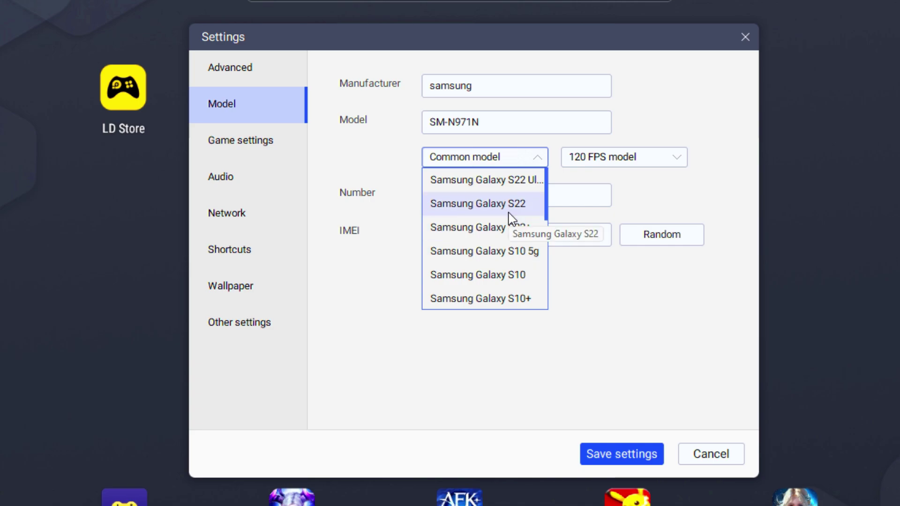
scroll(497, 272, down, 2)
scroll(496, 271, down, 8)
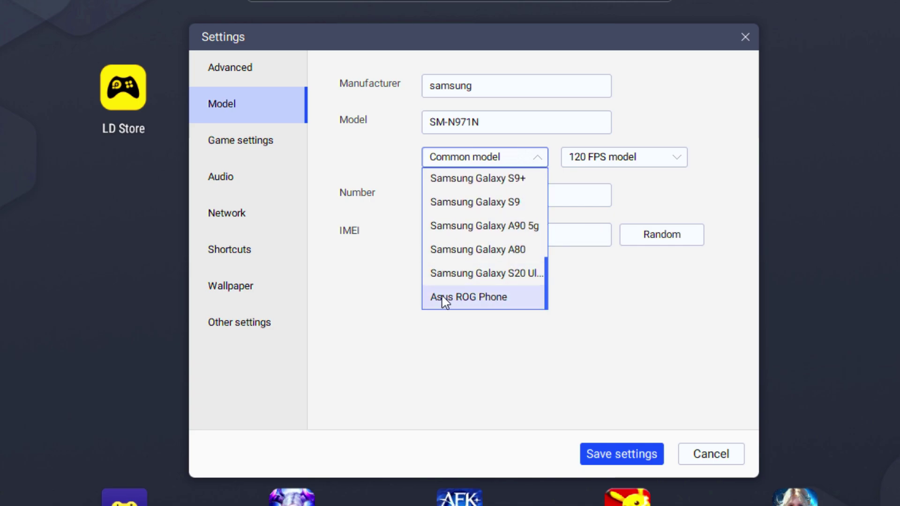
scroll(493, 225, up, 8)
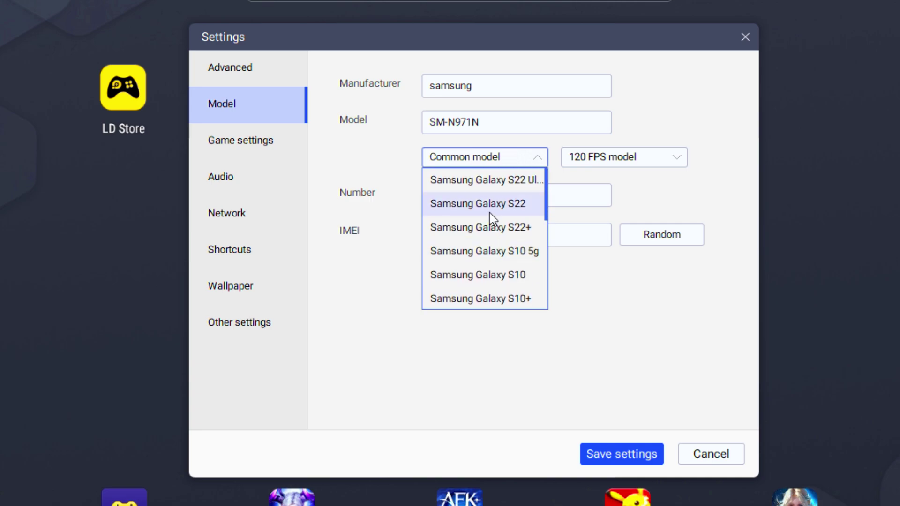
click(488, 187)
click(654, 160)
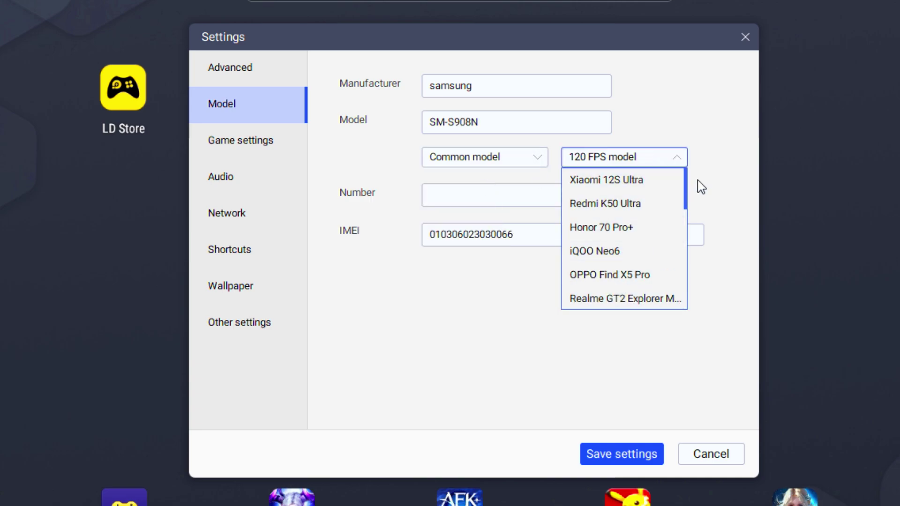
click(581, 165)
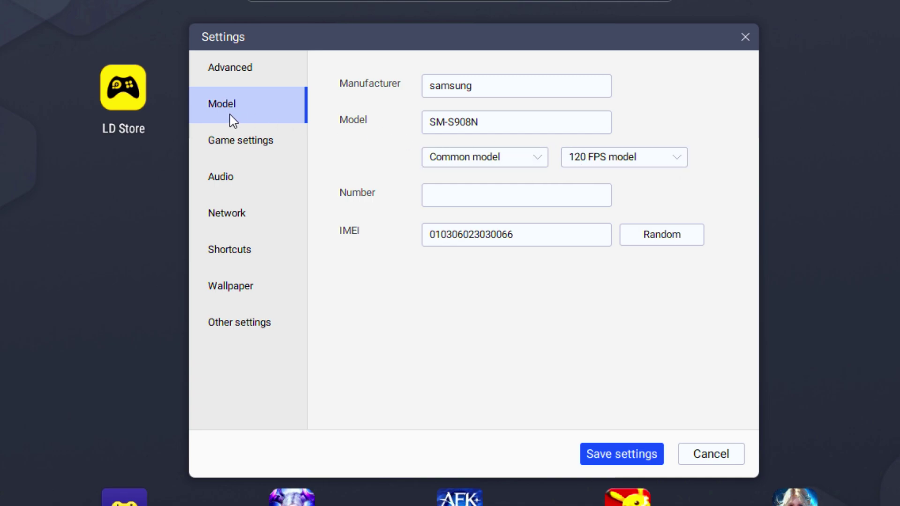
Set the game frame rate to 120 FPS with high frame rate enabled.
click(240, 143)
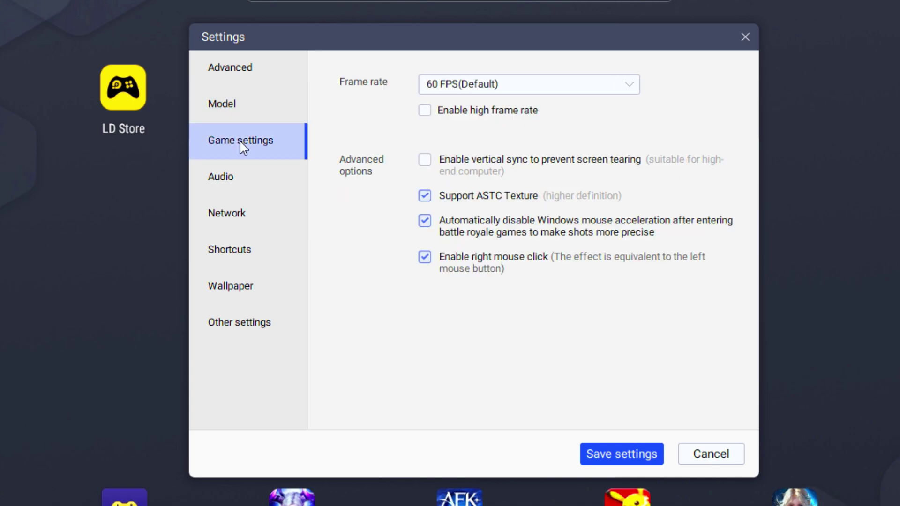
click(476, 85)
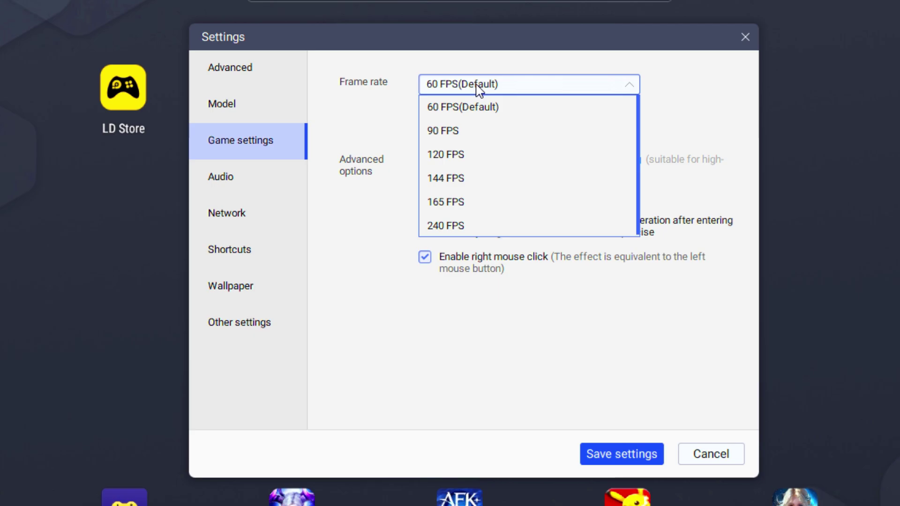
click(458, 158)
click(401, 319)
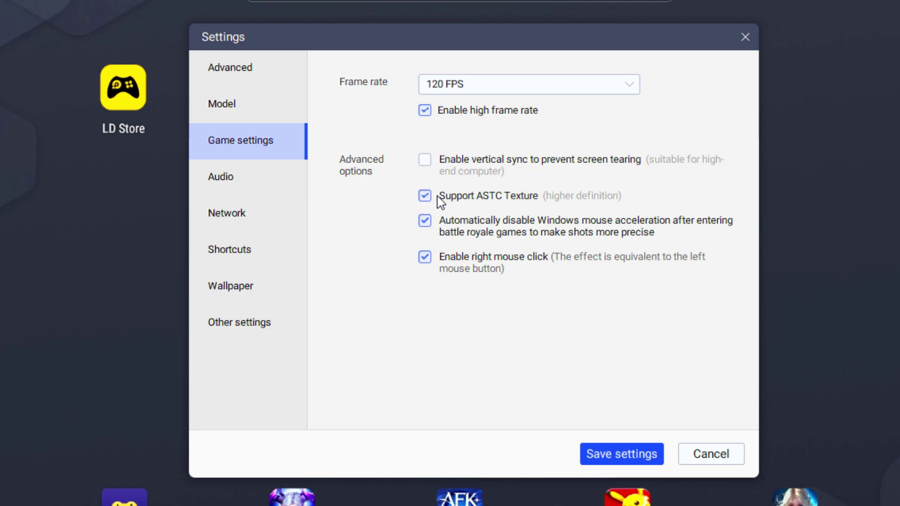
Set the audio microphone to Microphone (USB Condenser Microphone) and the loudspeaker to Speakers (3- USB PnP Audio Device).
click(249, 181)
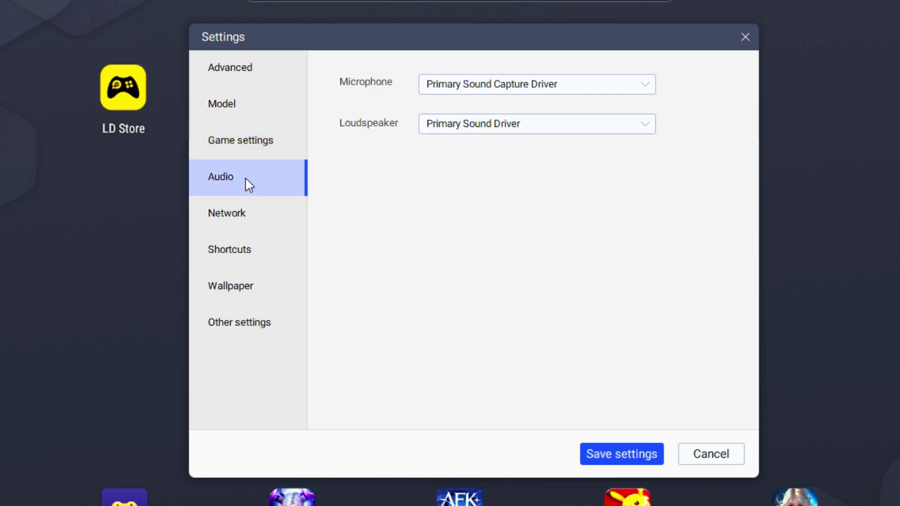
click(462, 86)
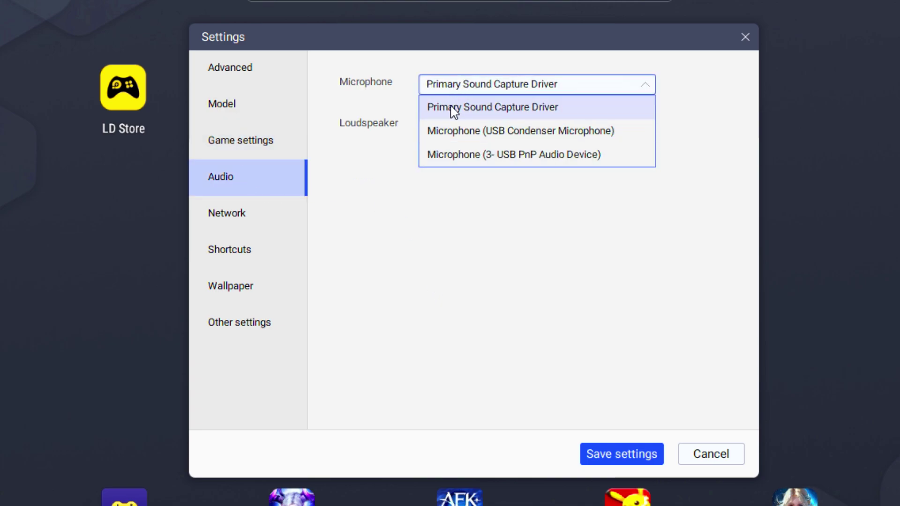
click(490, 133)
click(521, 131)
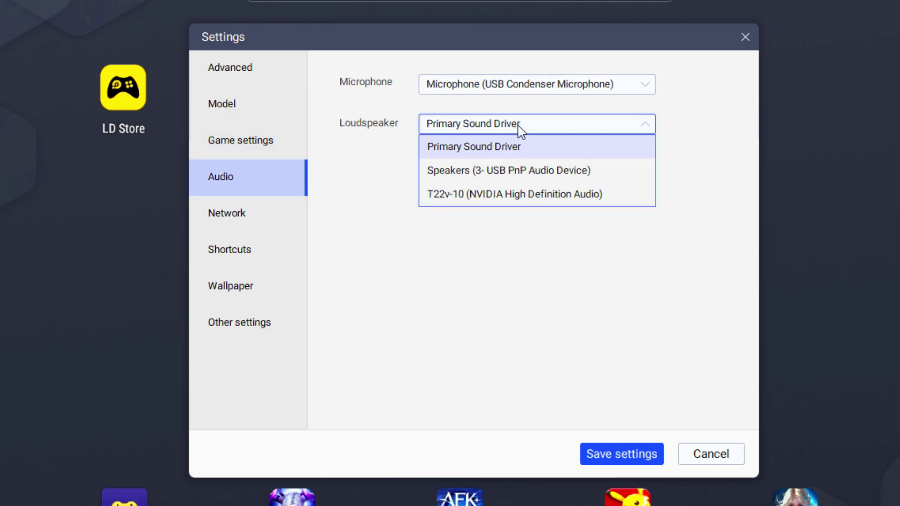
click(532, 174)
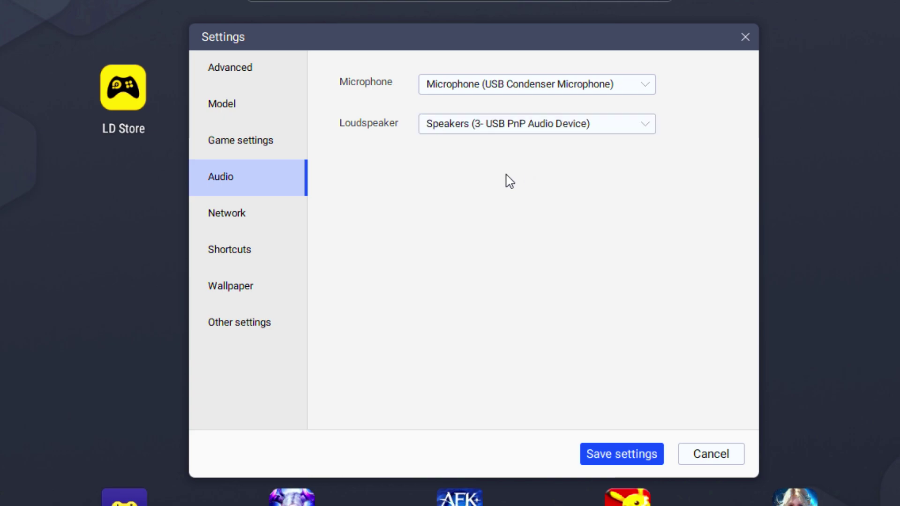
Review the network, shortcut, wallpaper and other settings, and save the changes with an immediate LDPlayer restart.
click(236, 226)
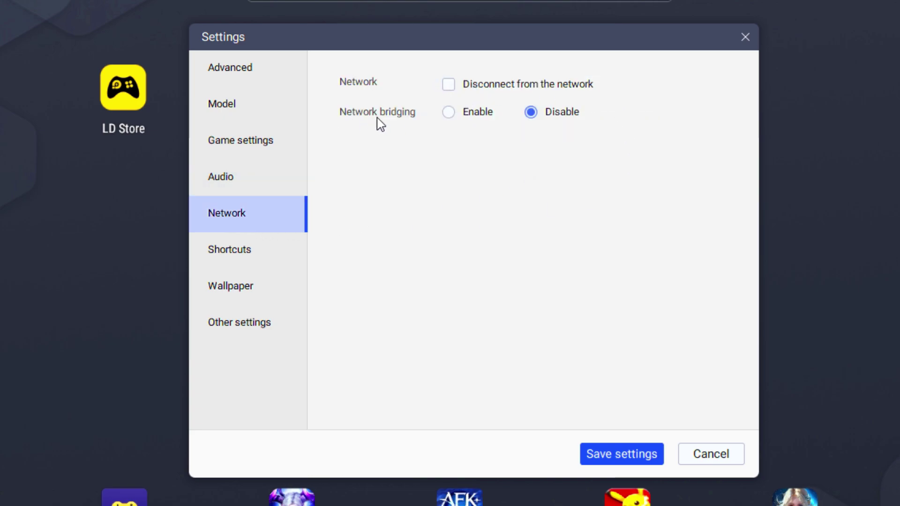
click(275, 255)
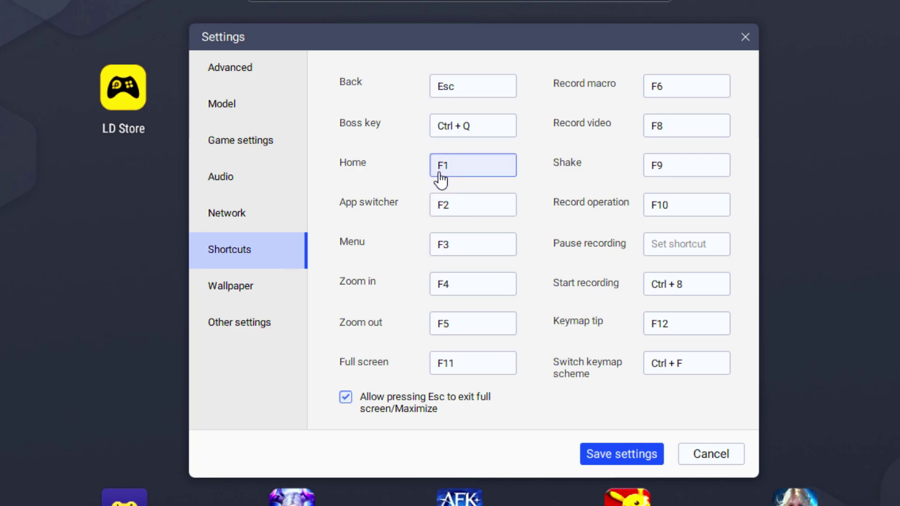
click(245, 296)
click(246, 319)
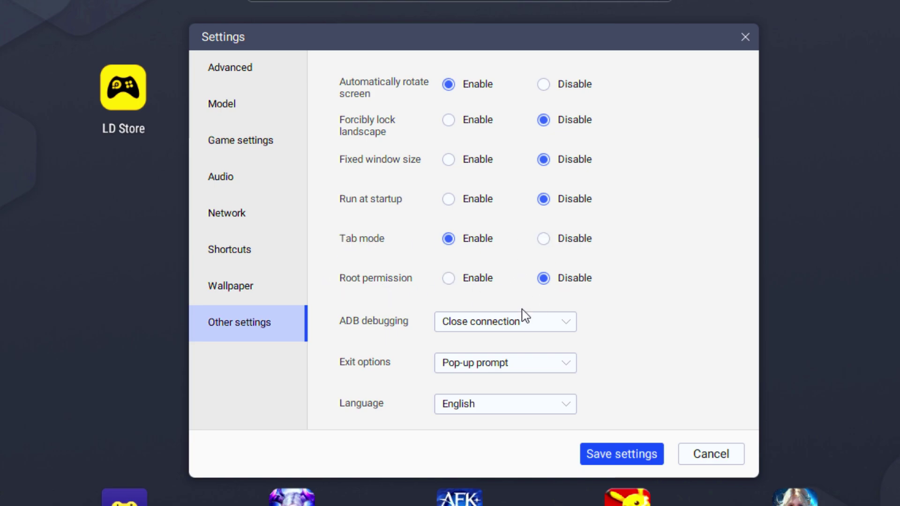
click(610, 440)
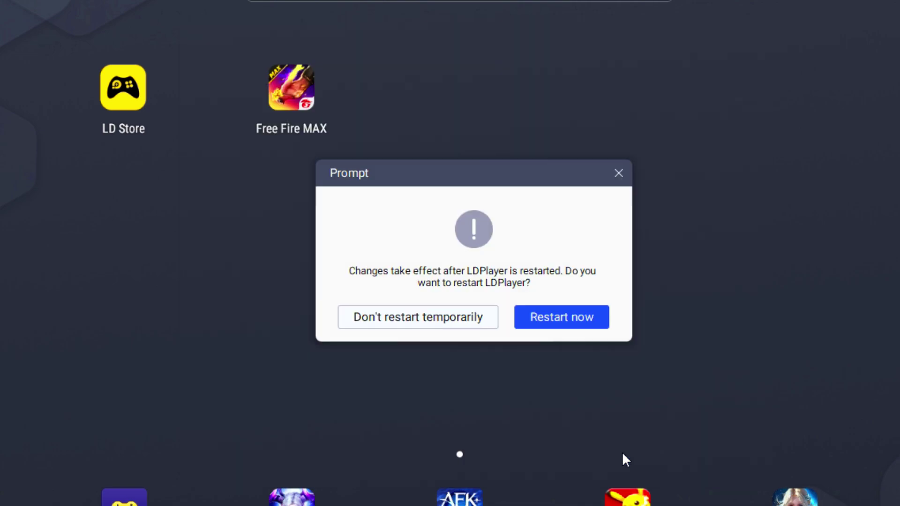
click(576, 322)
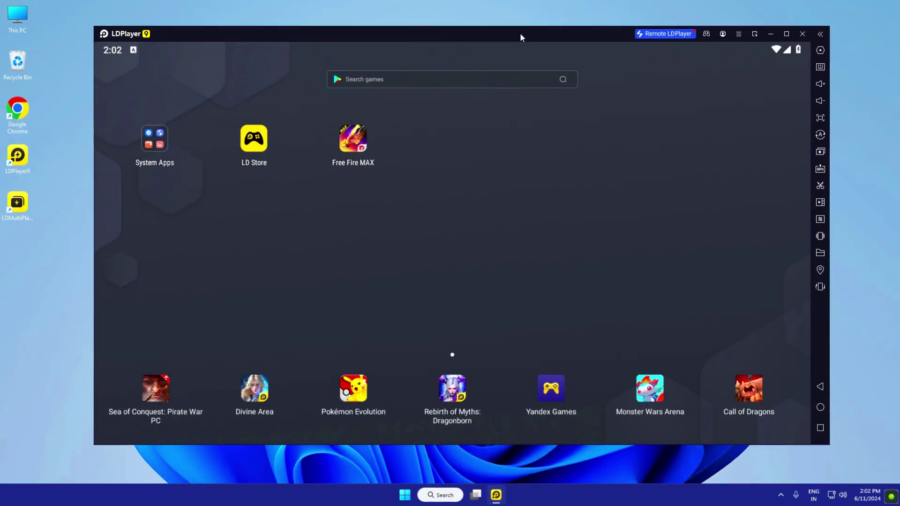
Launch Free Fire MAX and agree to its Terms of Service and Privacy Policies on the sign-in screen.
click(377, 157)
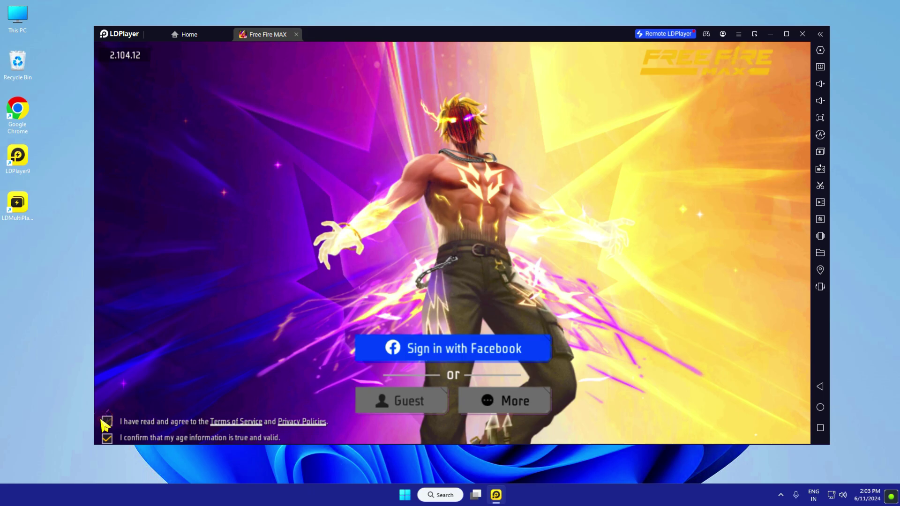
click(107, 421)
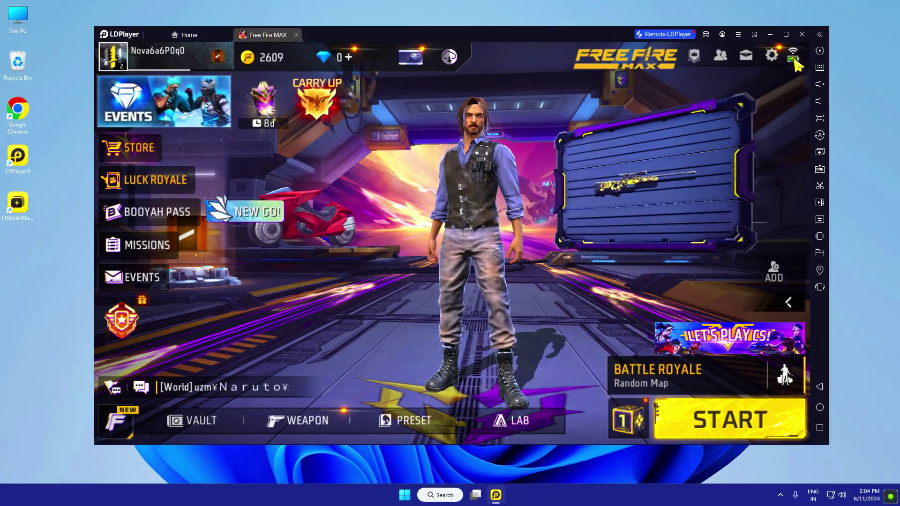
Switch the Free Fire MAX game mode to Clash Squad and start a match.
click(680, 366)
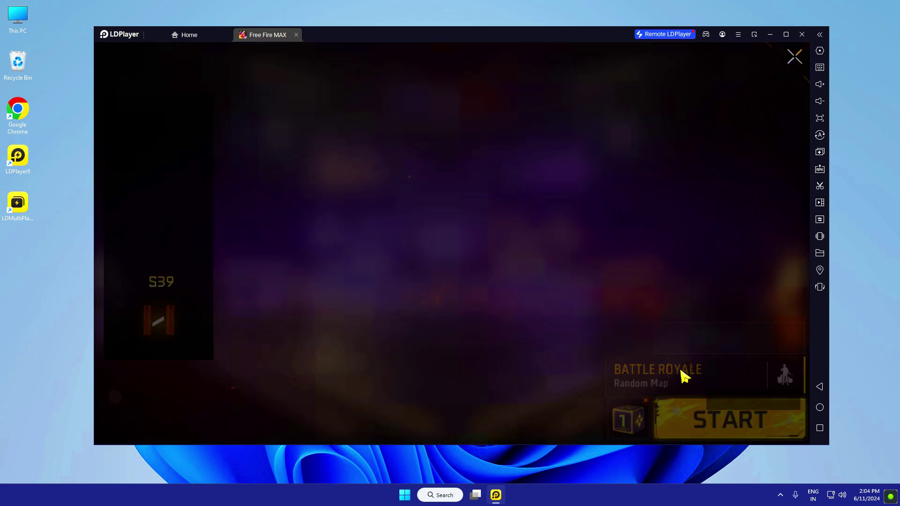
click(605, 262)
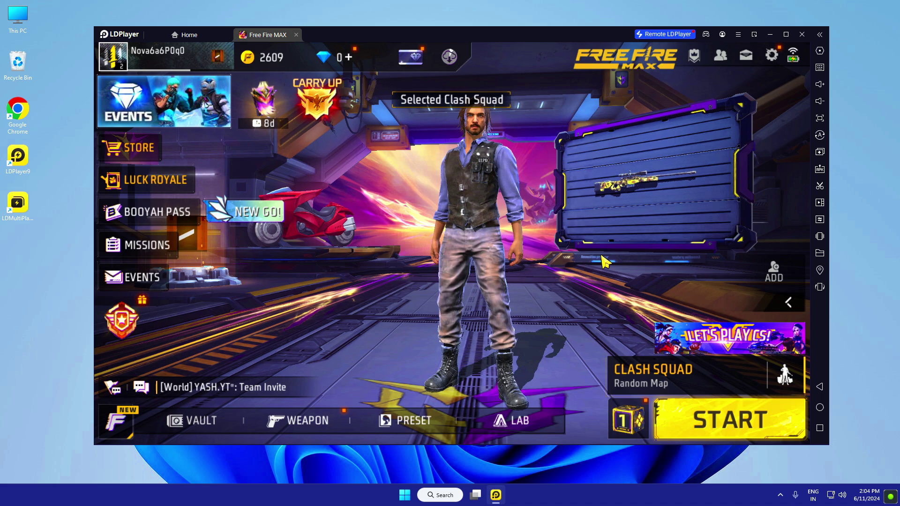
click(734, 423)
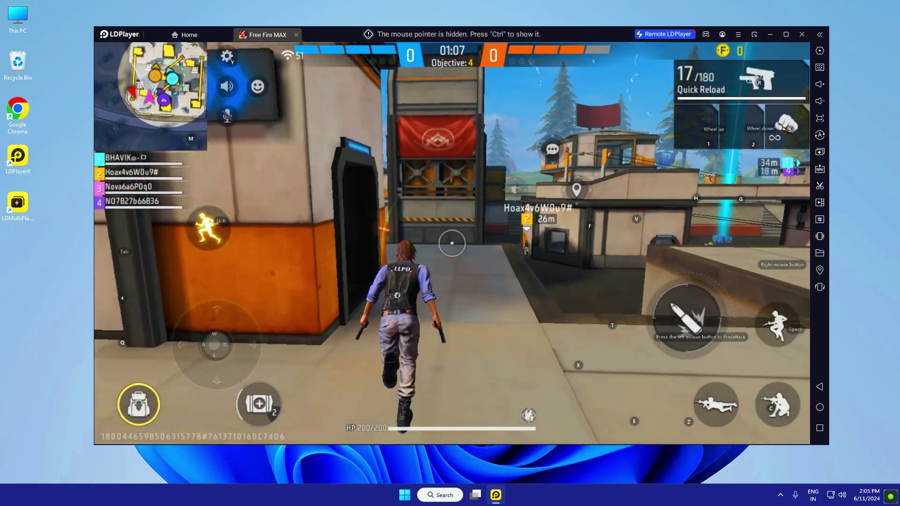
Move the character into the building and around its interior to try out the gameplay in the Clash Squad match.
key(a)
key(w)
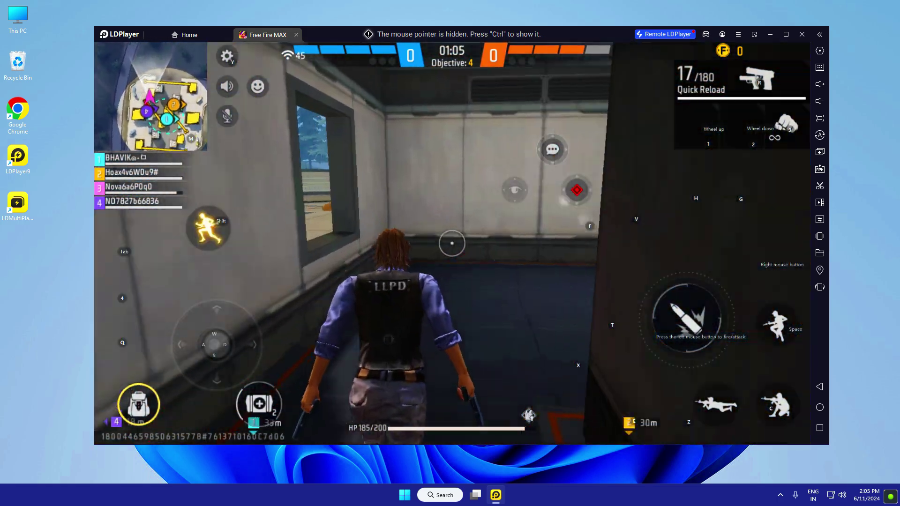
key(s+d)
key(w+a)
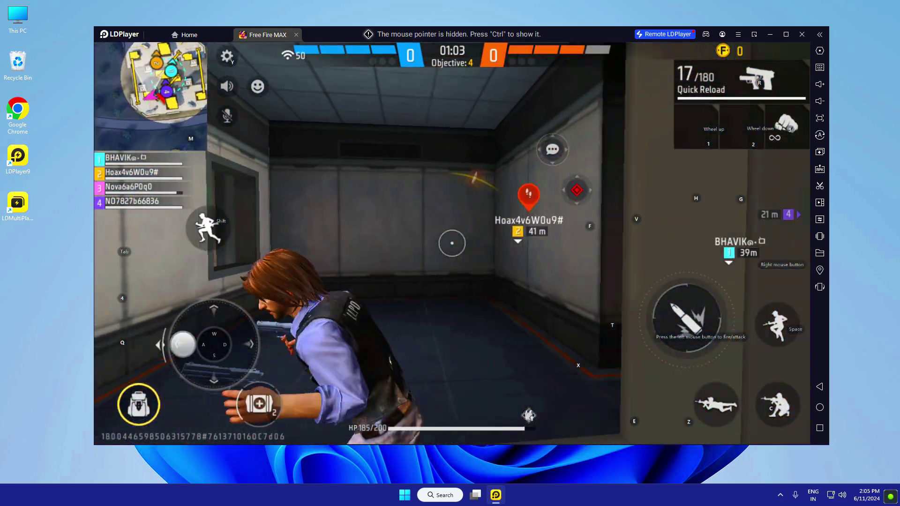
key(s+d)
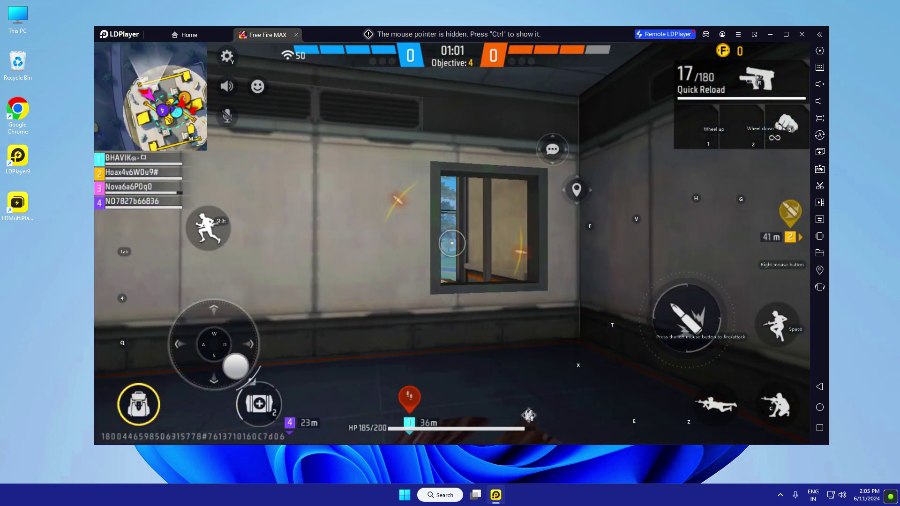
key(w+d)
key(w)
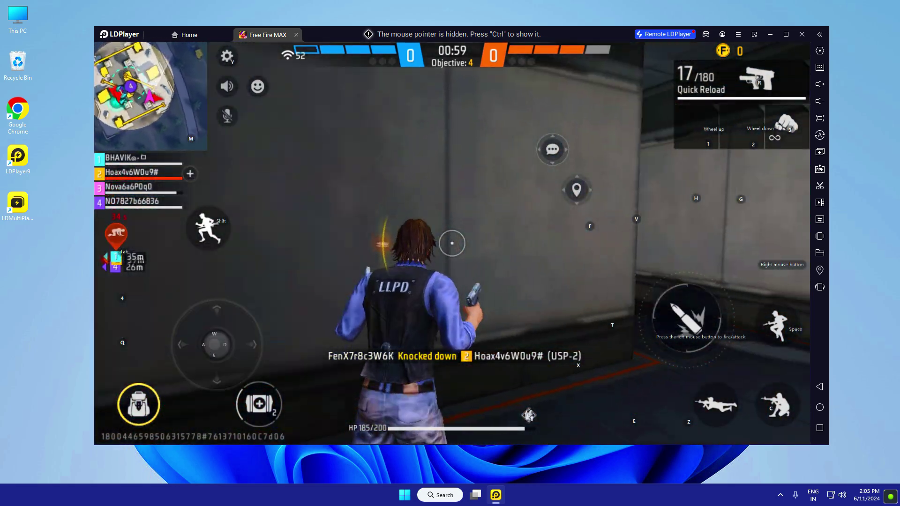
key(s+d)
key(s)
key(w+d)
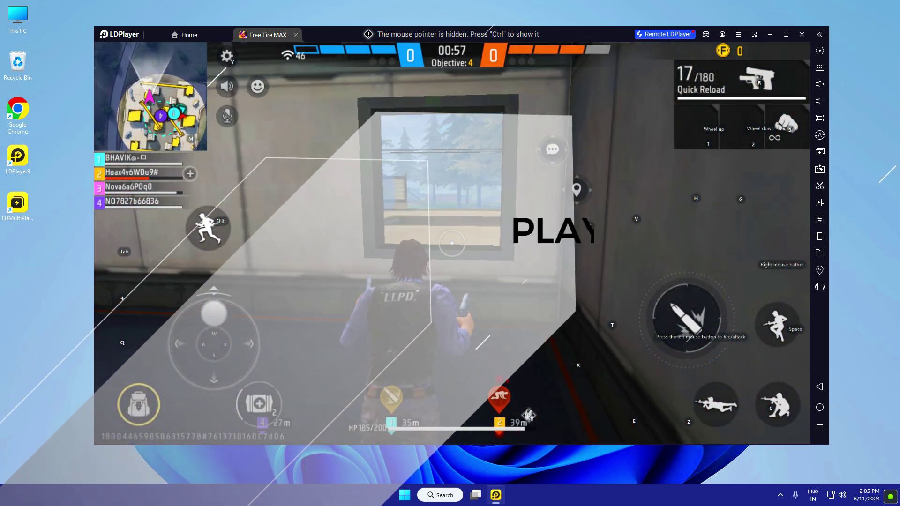